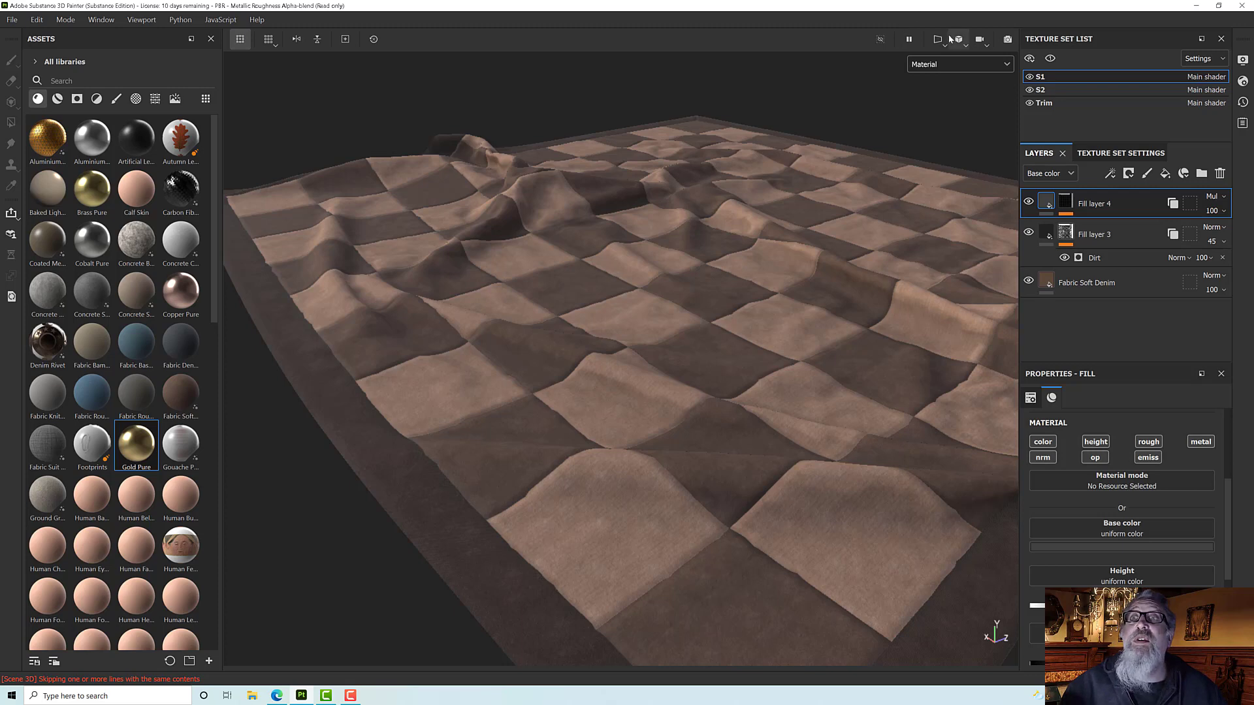
Show the 2D UV view beside the 3D view and compare the layouts of the Trim, S2 and S1 texture sets
{"action": "left_click", "coordinate": [948, 41]}
{"action": "left_click", "coordinate": [957, 63]}
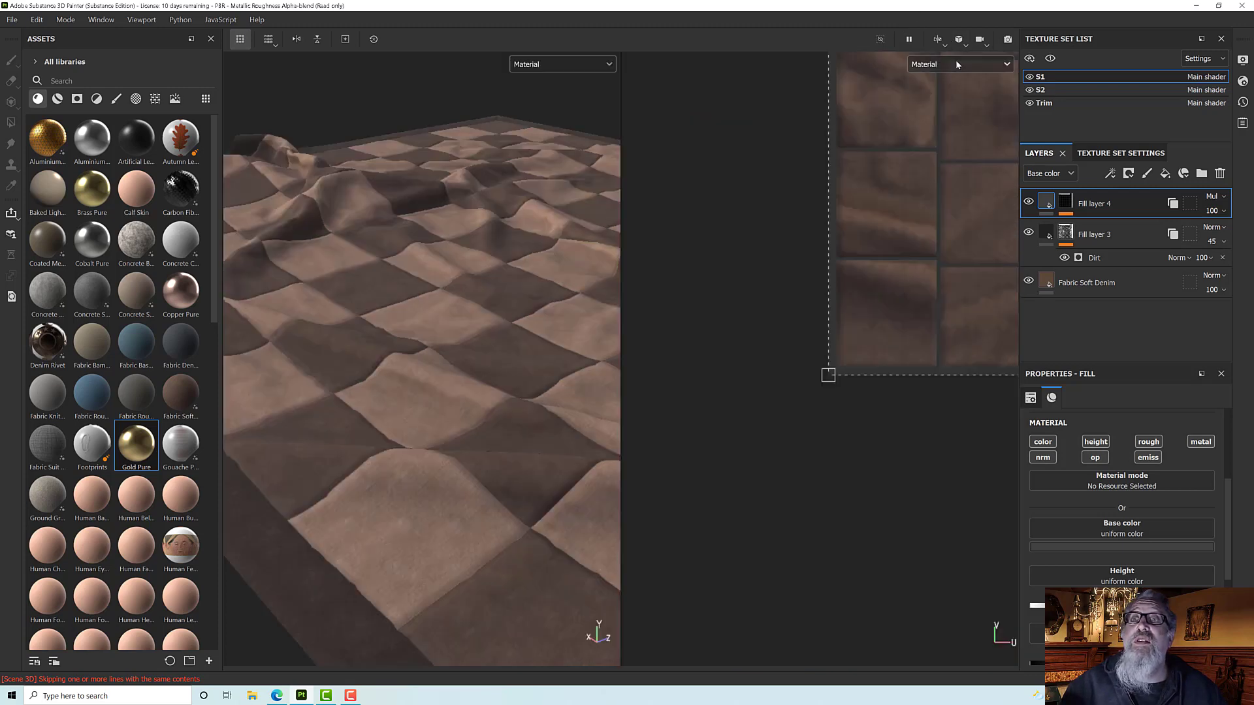
{"action": "scroll", "coordinate": [815, 369], "scroll_direction": "down", "scroll_amount": 5}
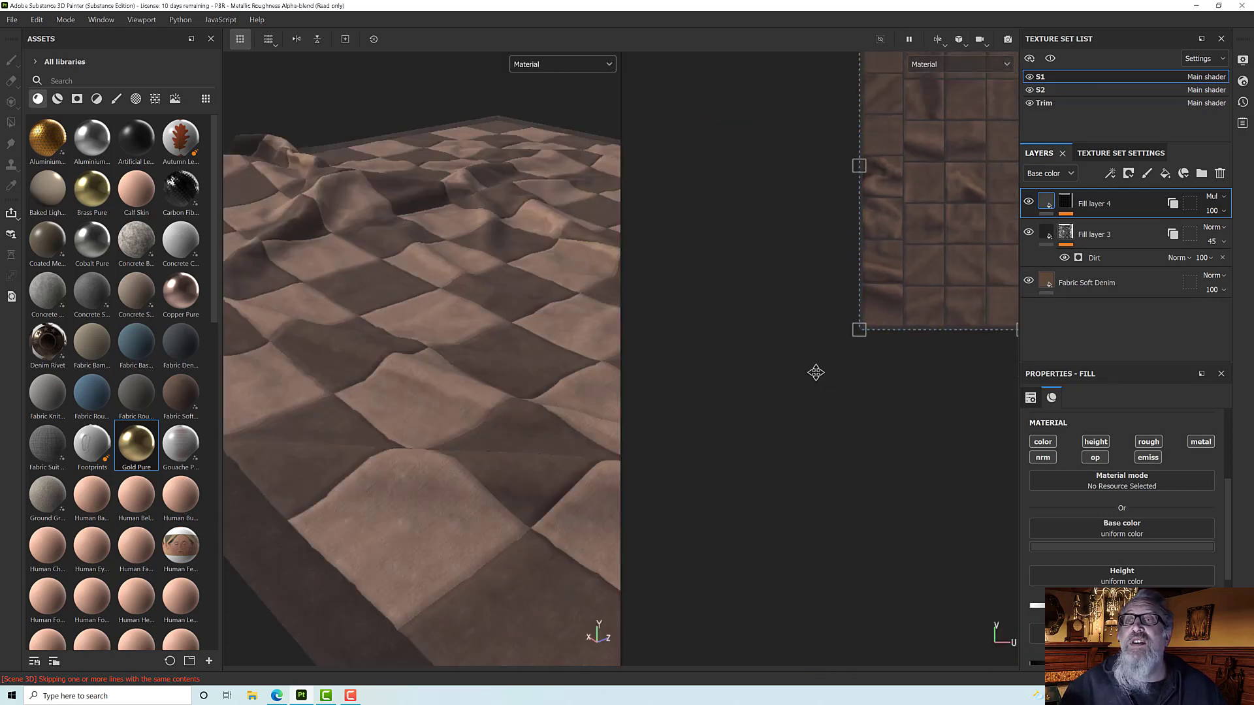
{"action": "middle_click_drag", "start_coordinate": [696, 510], "coordinate": [650, 489]}
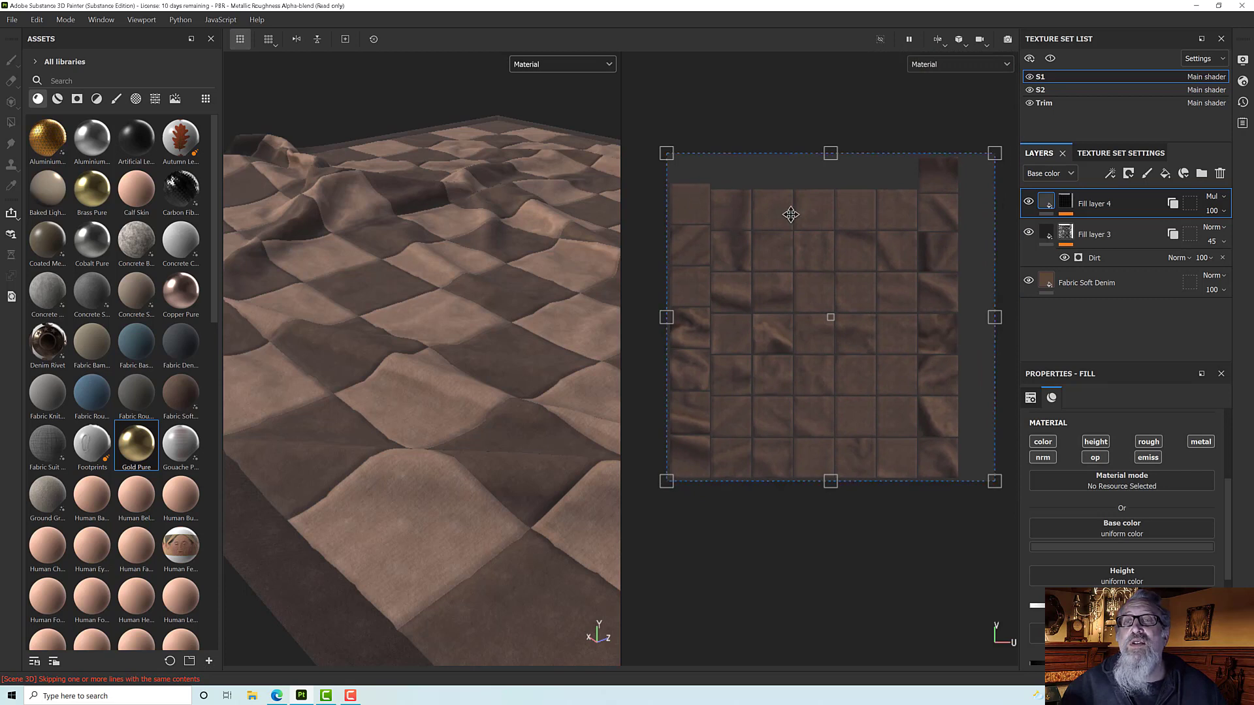
{"action": "left_click", "coordinate": [1064, 93]}
{"action": "left_click", "coordinate": [1064, 100]}
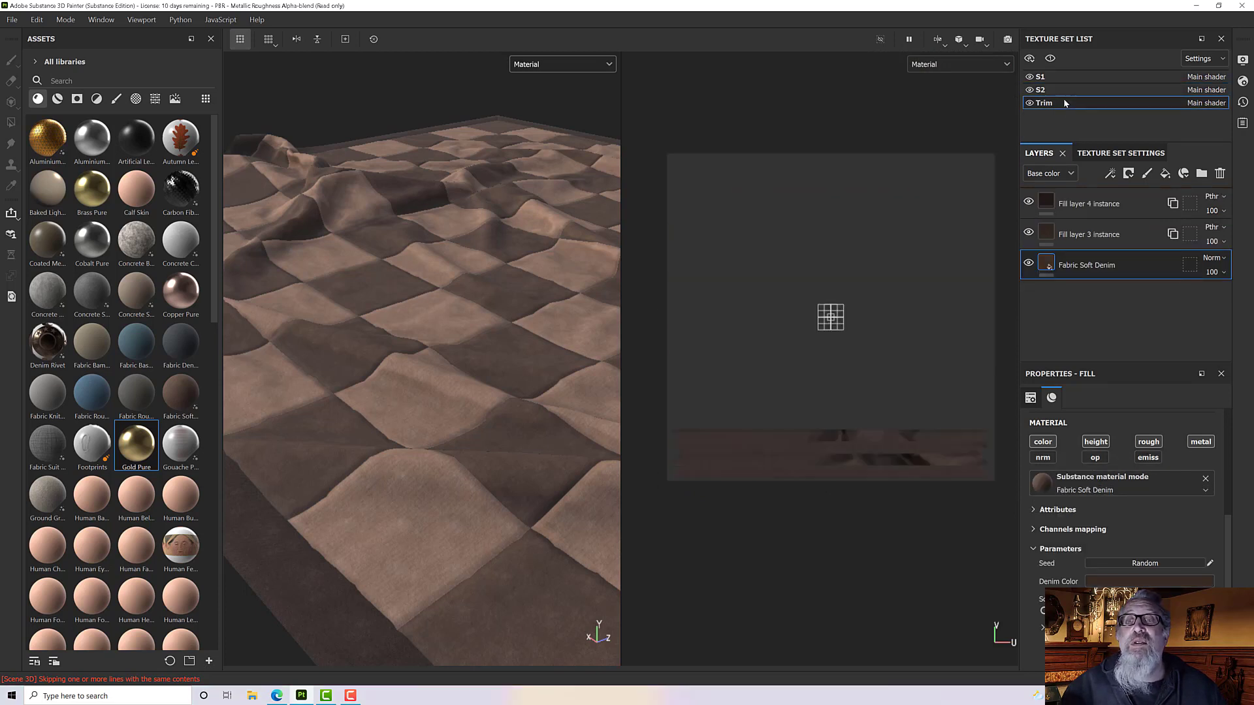
{"action": "left_click", "coordinate": [1061, 84]}
{"action": "left_click", "coordinate": [1058, 76]}
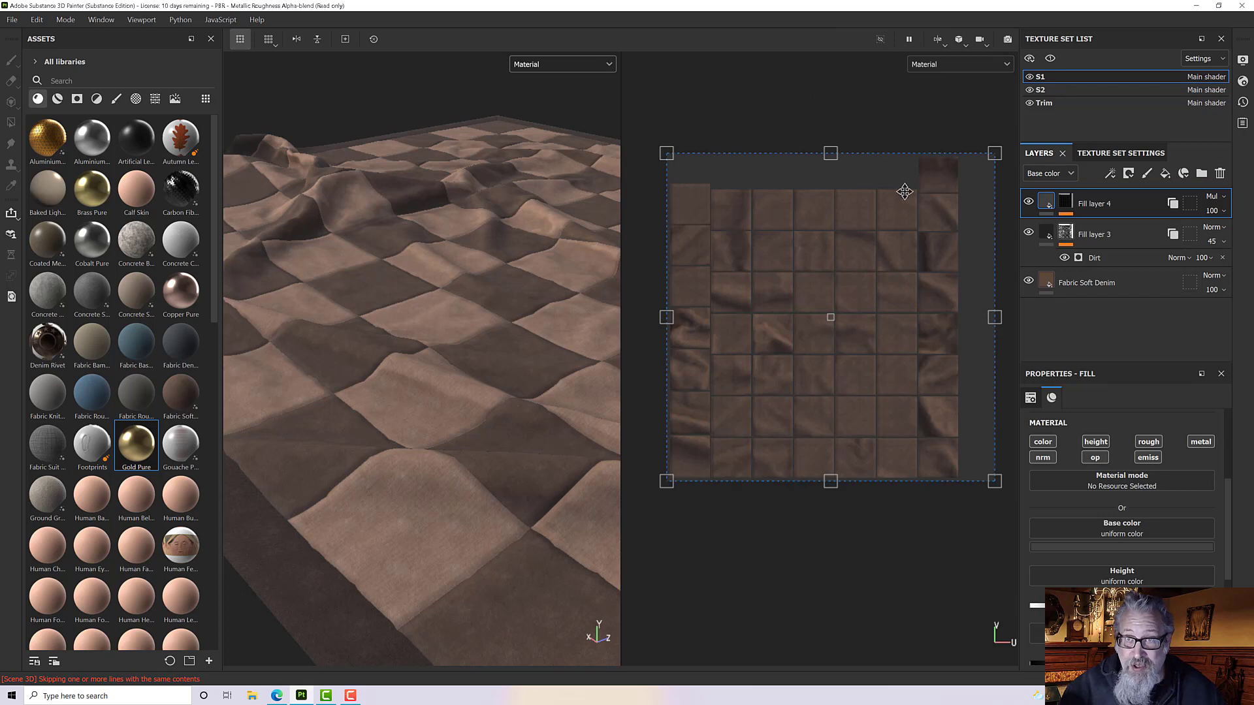
Return the viewport to the 3D view only
{"action": "left_click", "coordinate": [944, 39]}
{"action": "left_click", "coordinate": [951, 61]}
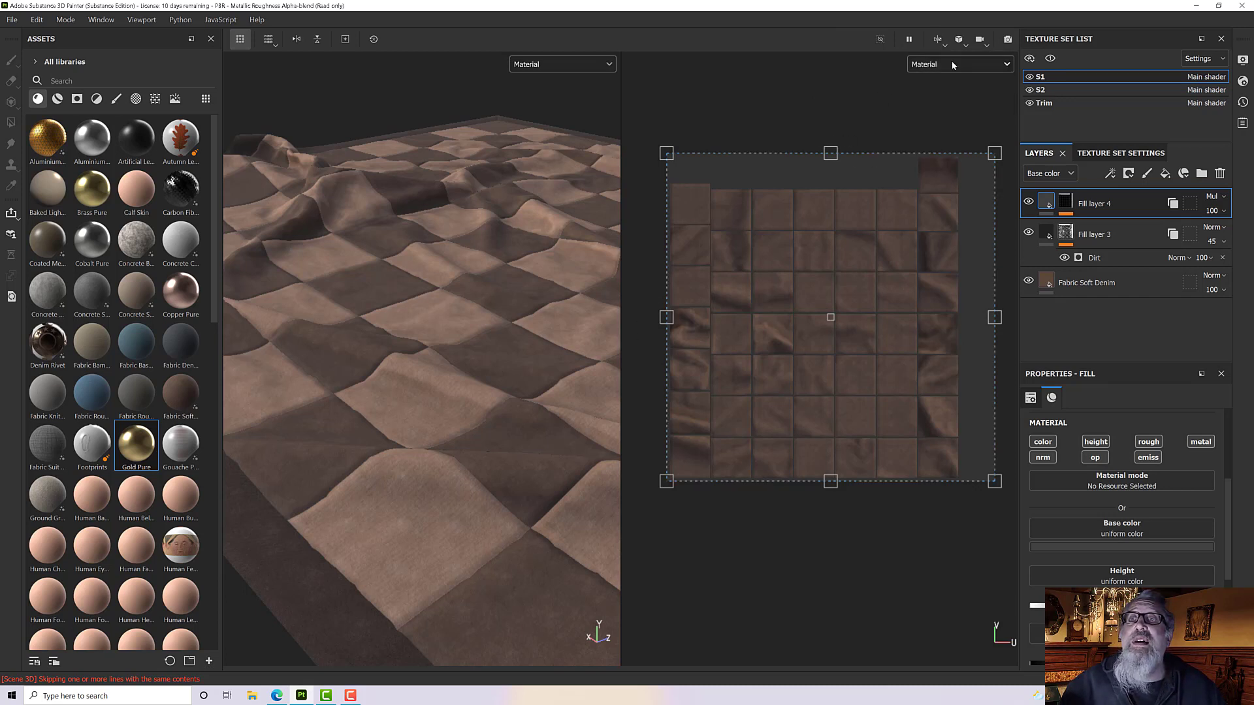
{"action": "left_click", "coordinate": [944, 39]}
{"action": "left_click", "coordinate": [957, 73]}
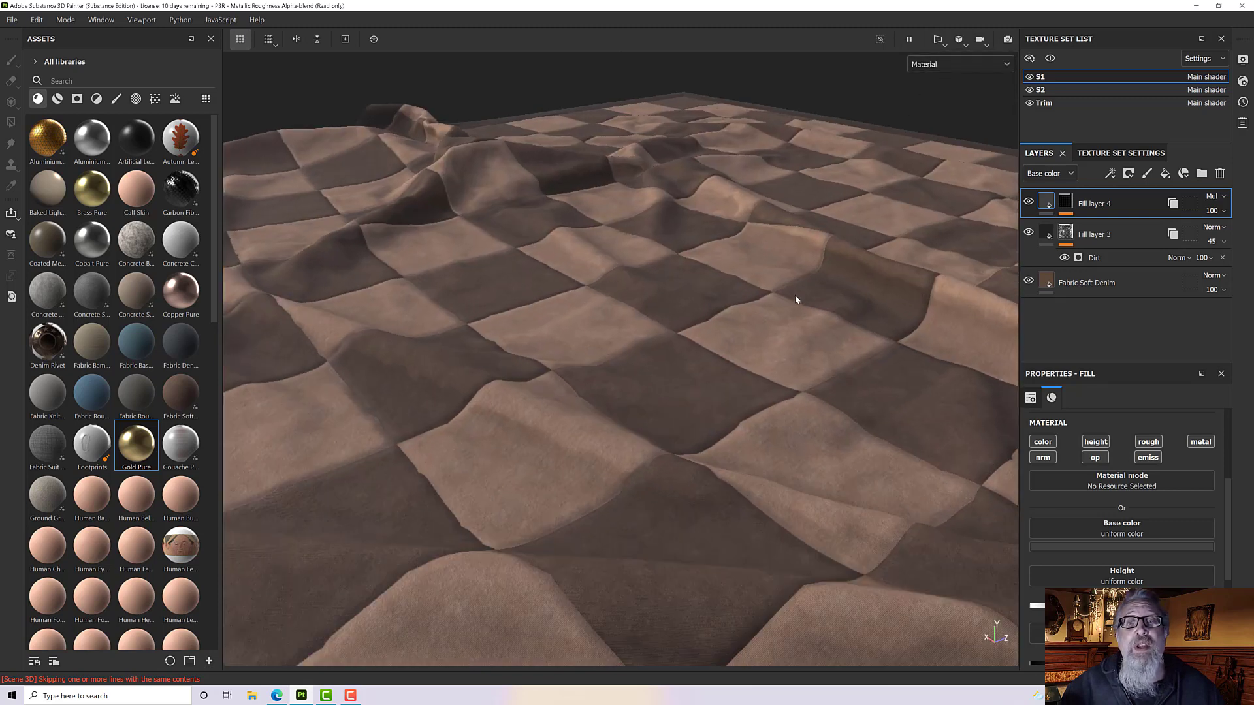
Add a fill layer above Fill layer 4 in texture set S1, with only the color, height and roughness channels enabled
{"action": "left_click_drag", "start_coordinate": [794, 295], "coordinate": [716, 279], "text": "alt"}
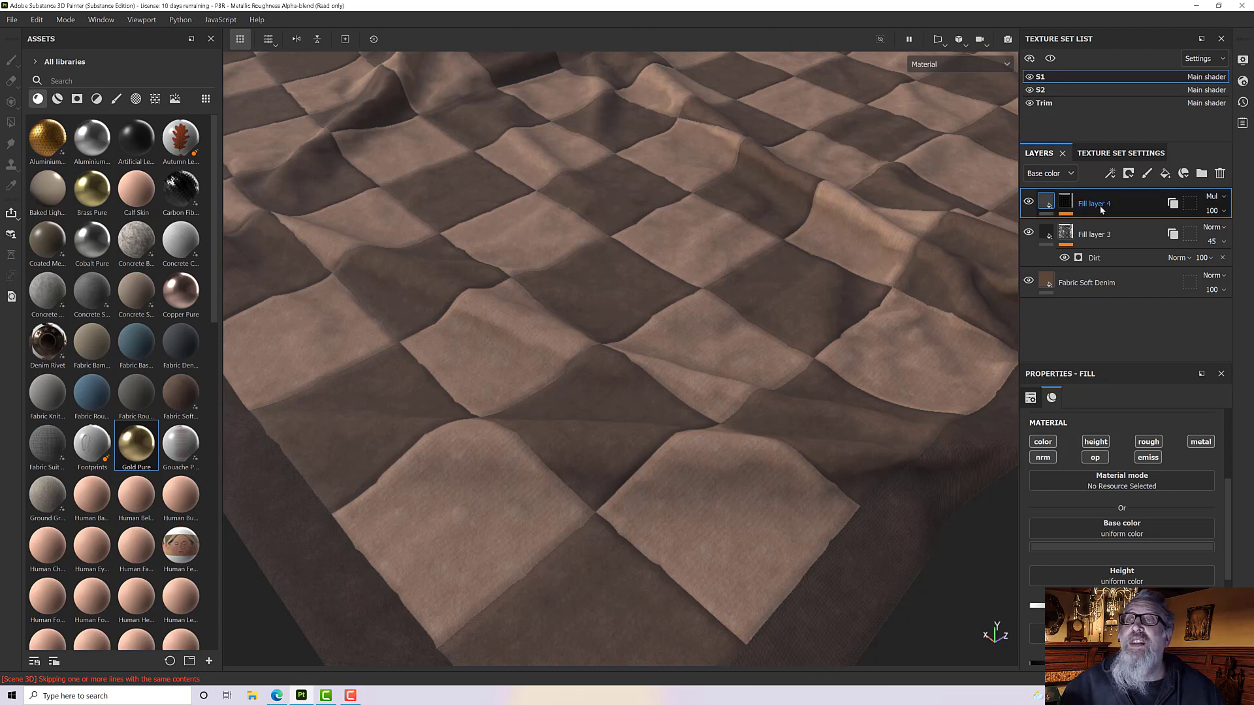
{"action": "left_click", "coordinate": [1166, 173]}
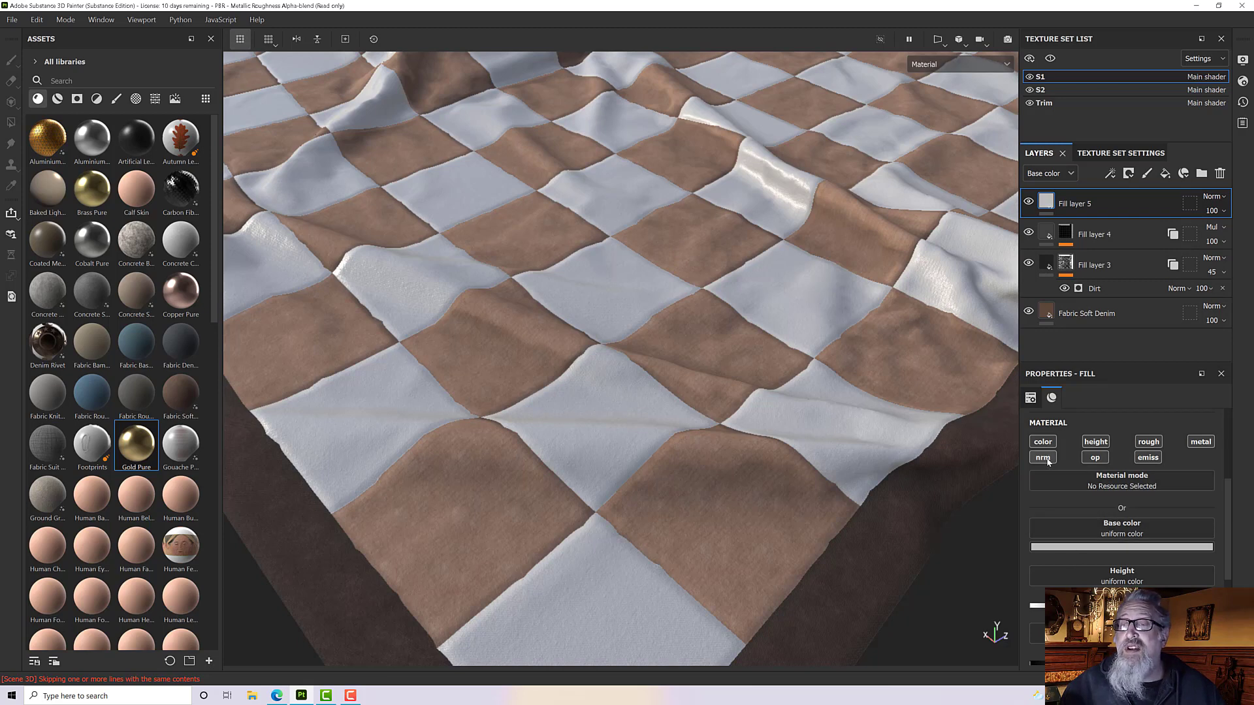
{"action": "left_click", "coordinate": [1149, 442]}
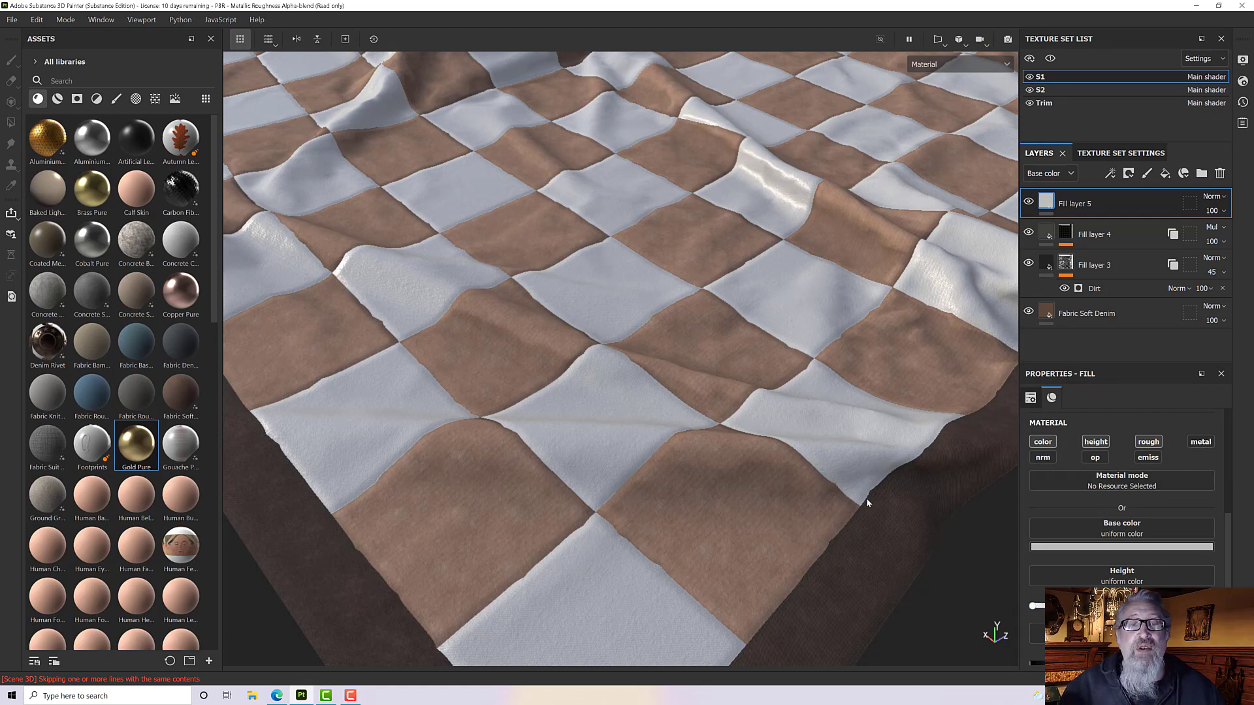
Add a black mask to Fill layer 5
{"action": "scroll", "coordinate": [668, 422], "scroll_direction": "down", "scroll_amount": 1}
{"action": "left_click_drag", "start_coordinate": [668, 423], "coordinate": [884, 252], "text": "alt"}
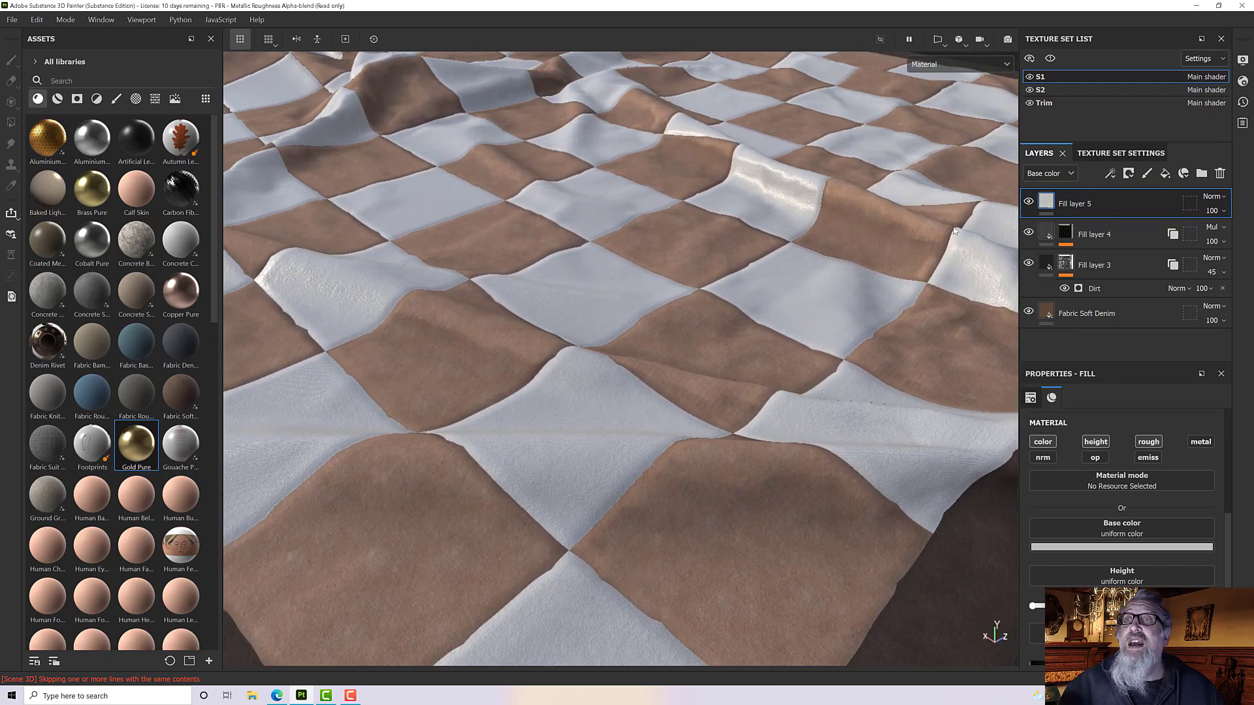
{"action": "right_click", "coordinate": [1076, 202]}
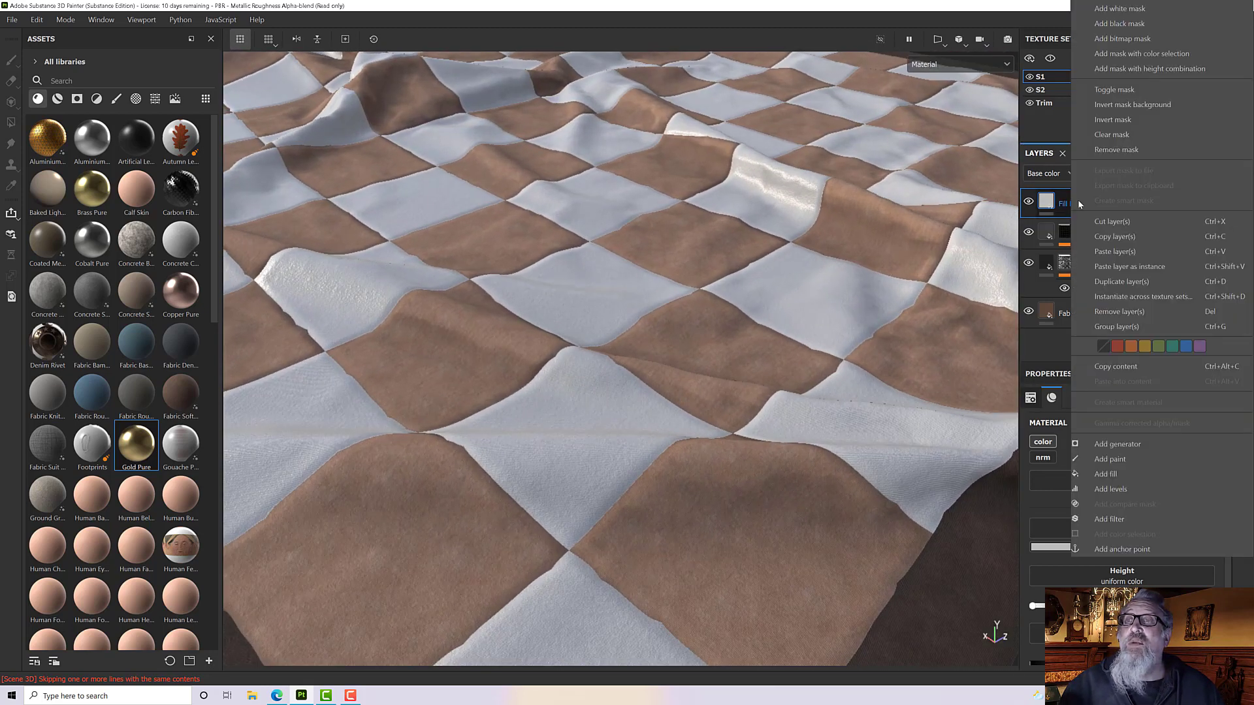
{"action": "left_click", "coordinate": [1122, 38]}
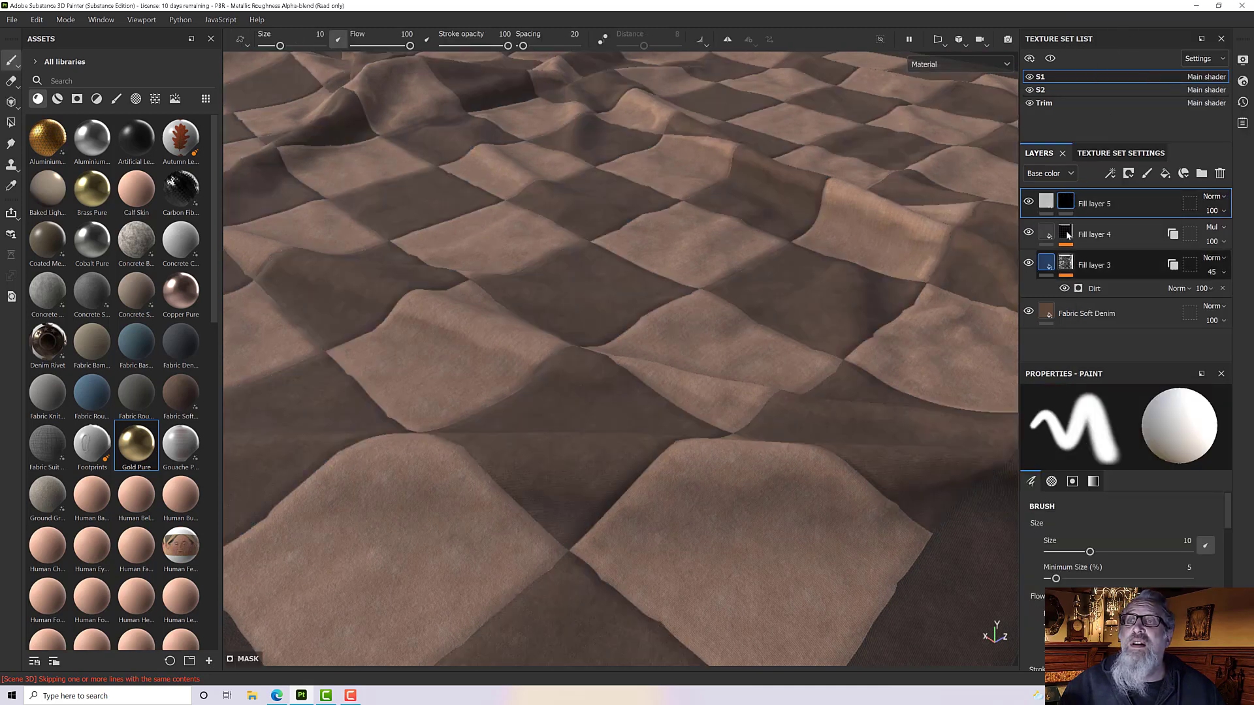
Add a generator to Fill layer 5's mask and assign the Auto Stitcher to it
{"action": "right_click", "coordinate": [1065, 202]}
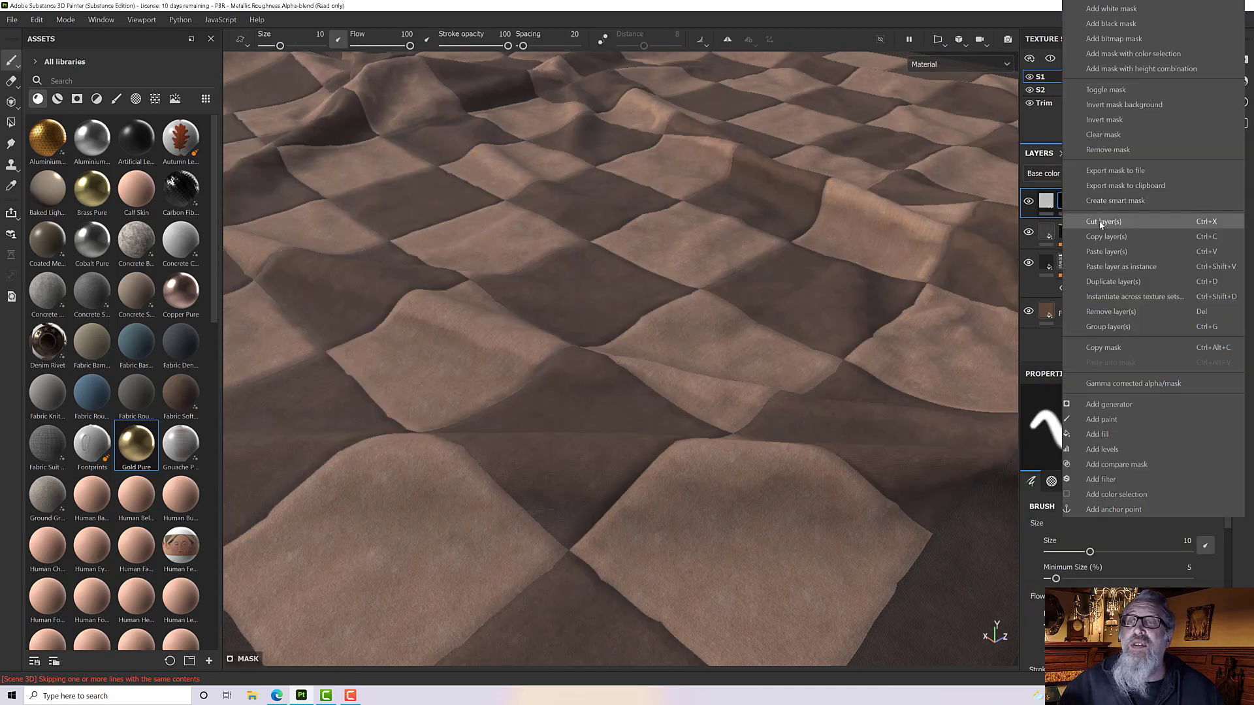
{"action": "left_click", "coordinate": [1116, 409]}
{"action": "left_click", "coordinate": [1118, 417]}
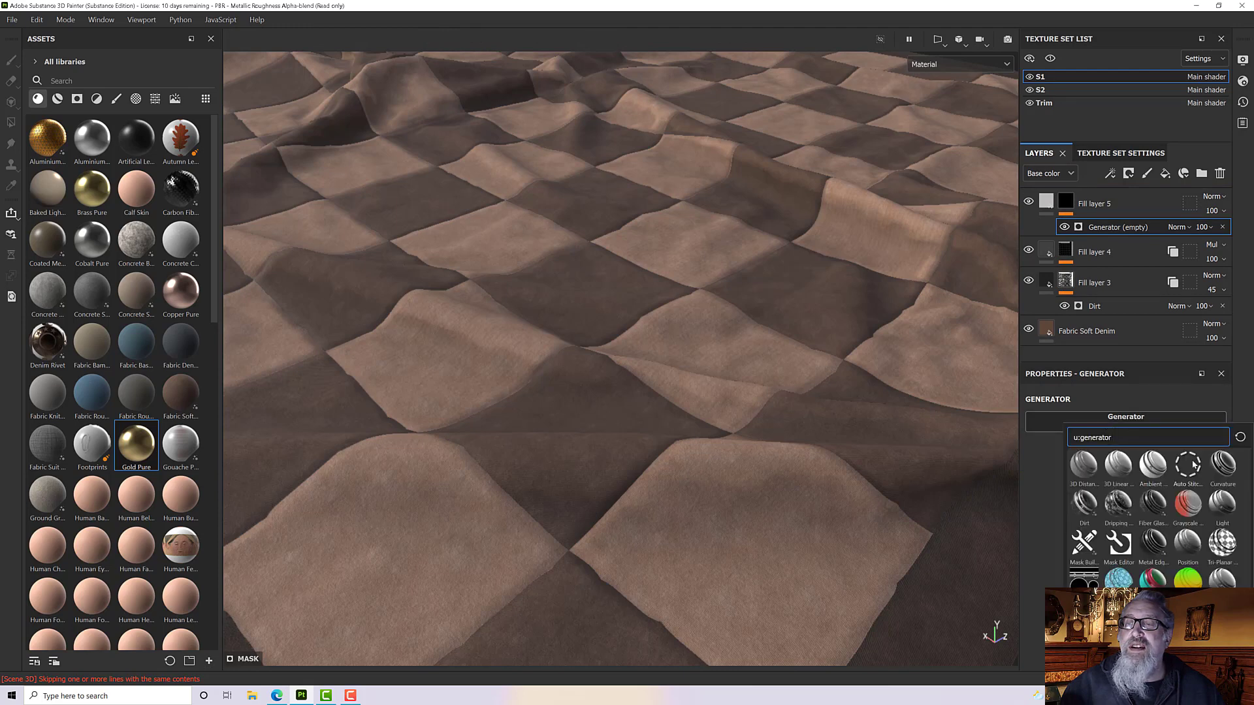
{"action": "left_click", "coordinate": [1193, 465]}
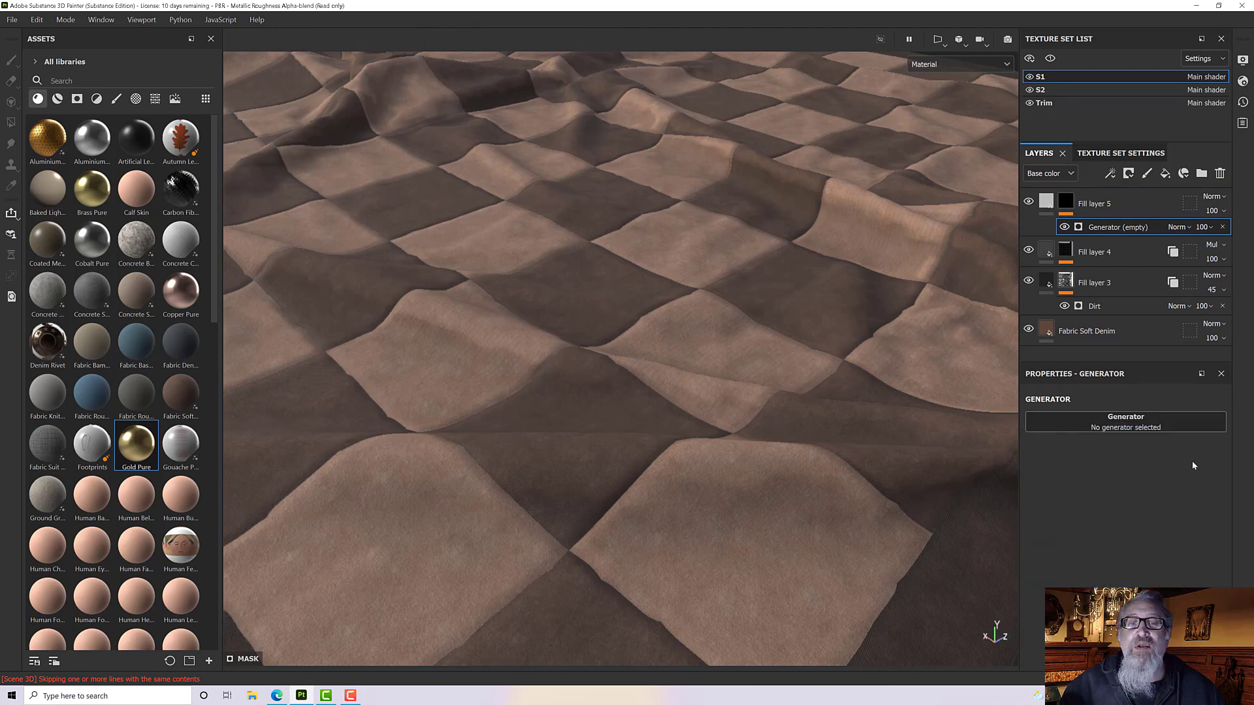
{"action": "scroll", "coordinate": [716, 359], "scroll_direction": "up", "scroll_amount": 8}
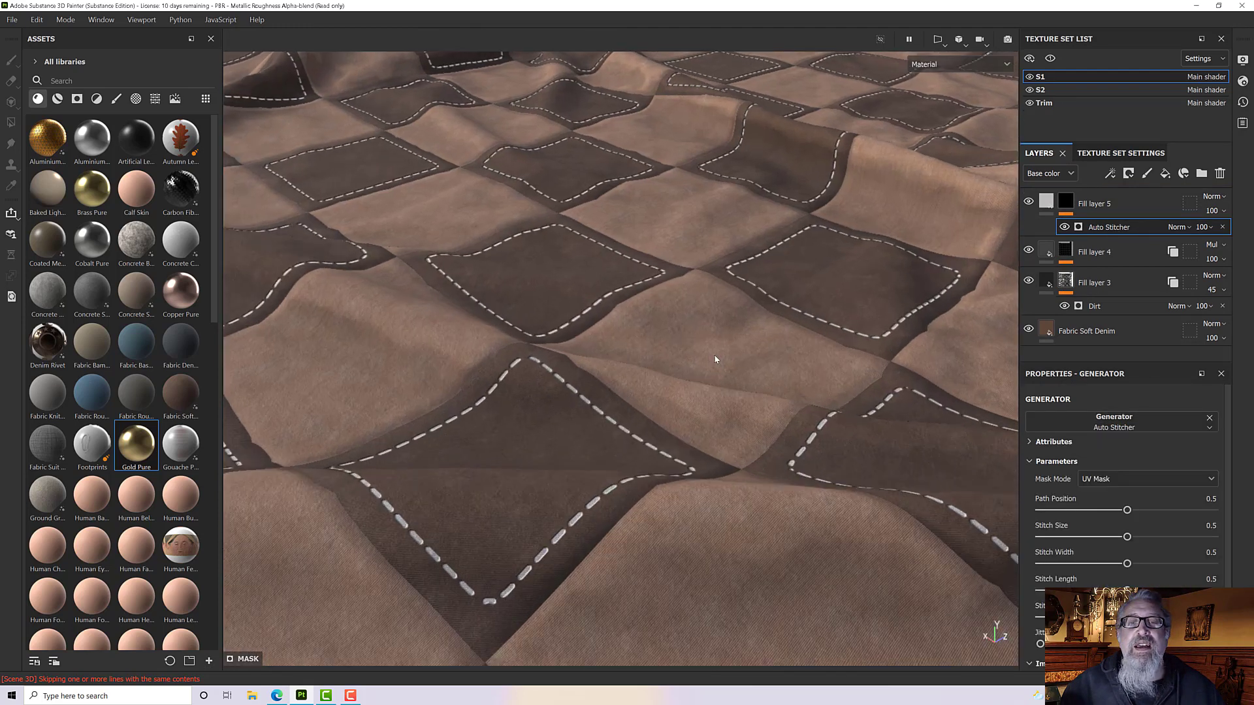
Set the Auto Stitcher's Path Position to 0 so the stitches run closer to the patch edges
{"action": "scroll", "coordinate": [696, 389], "scroll_direction": "up", "scroll_amount": 4}
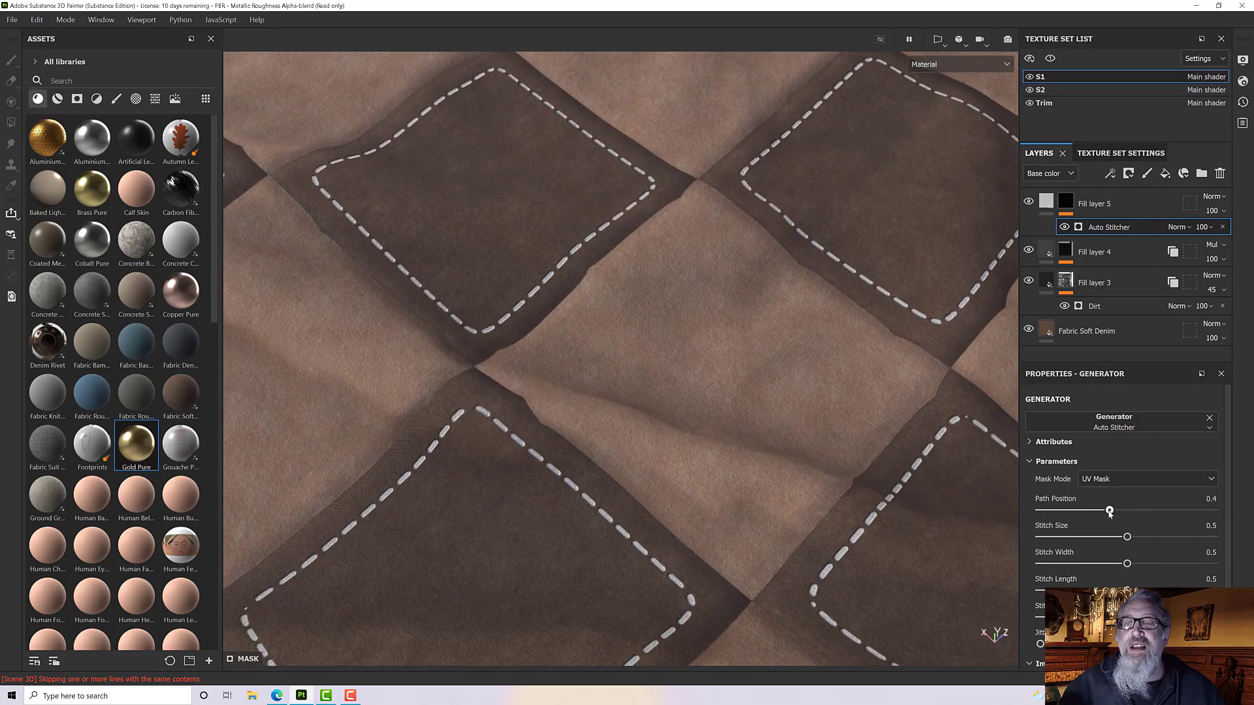
{"action": "left_click_drag", "start_coordinate": [1109, 511], "coordinate": [1055, 517]}
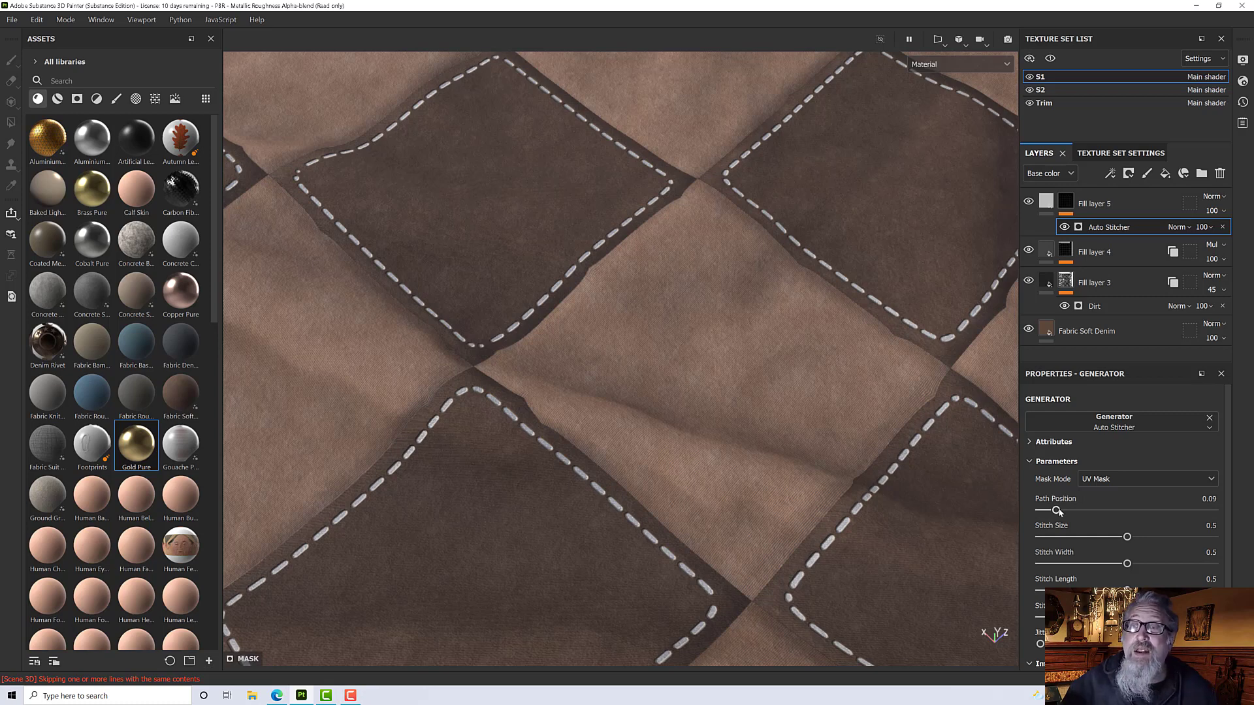
{"action": "left_click", "coordinate": [1058, 511]}
{"action": "left_click_drag", "start_coordinate": [1053, 510], "coordinate": [1040, 510]}
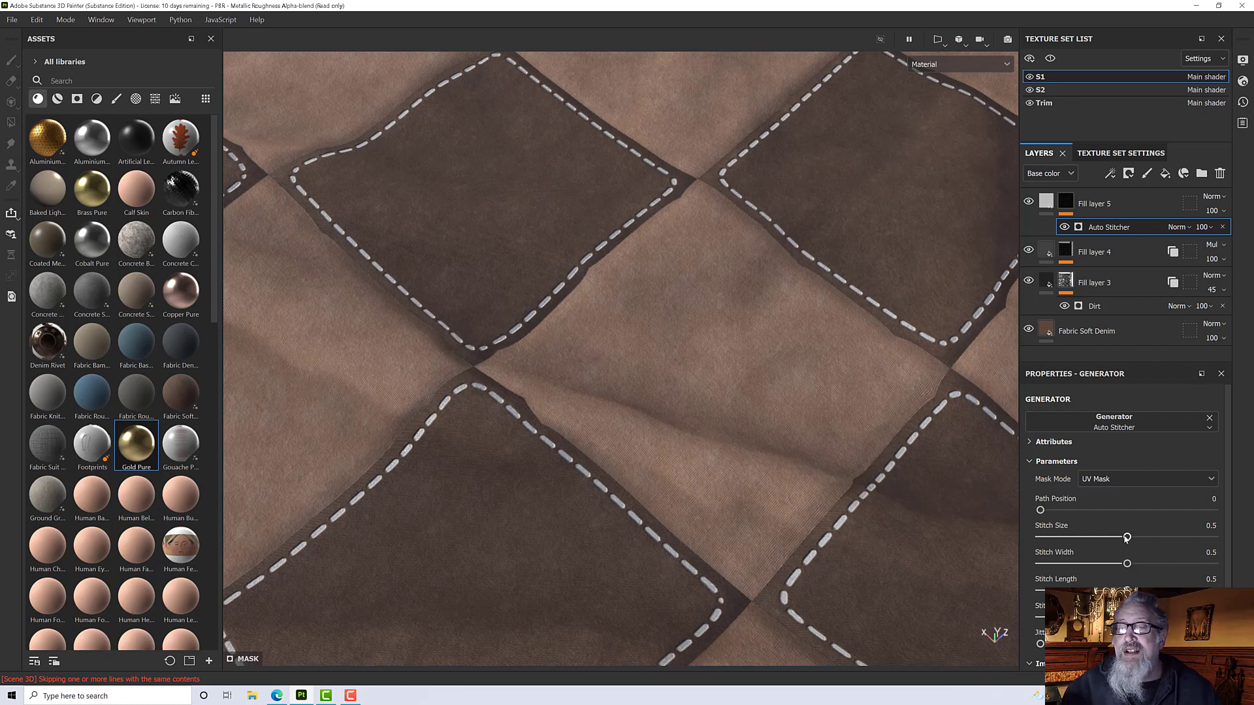
Set the Auto Stitcher's Stitch Size to 0.03, Stitch Width to 0.2, Stitch Length to 0.37 and Jitter to 0.52
{"action": "left_click_drag", "start_coordinate": [1116, 538], "coordinate": [1045, 539]}
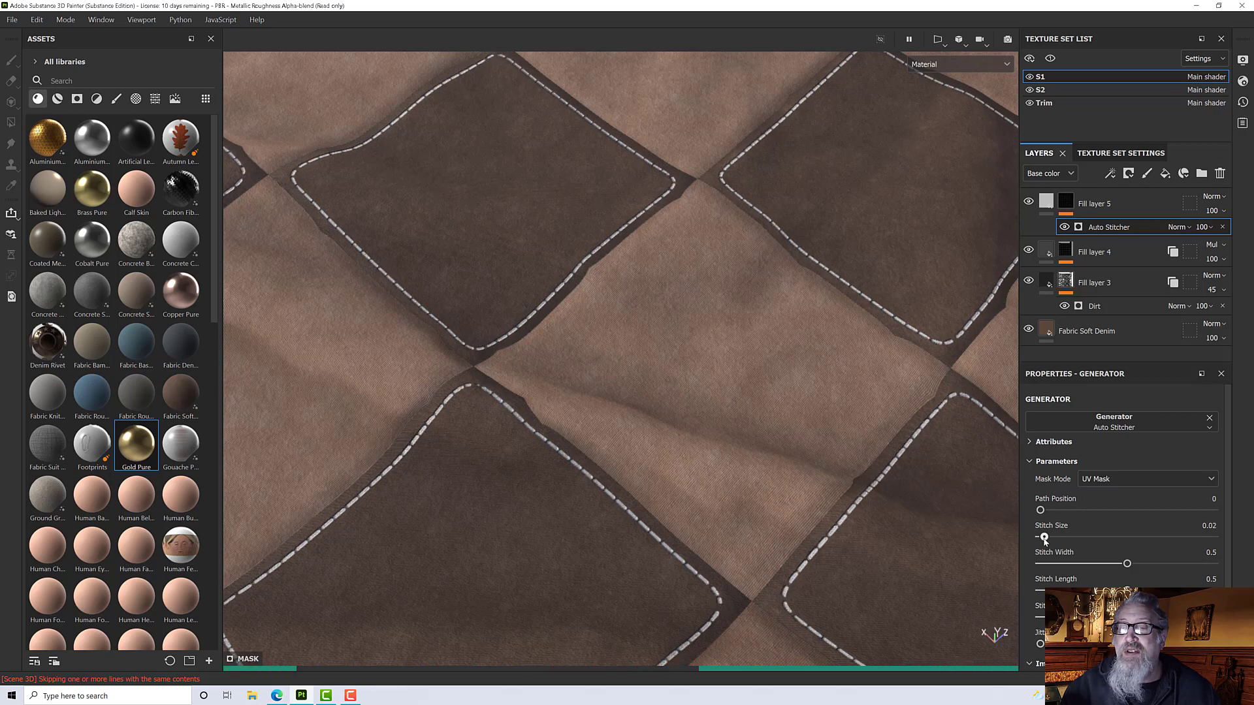
{"action": "left_click_drag", "start_coordinate": [1126, 565], "coordinate": [1074, 566]}
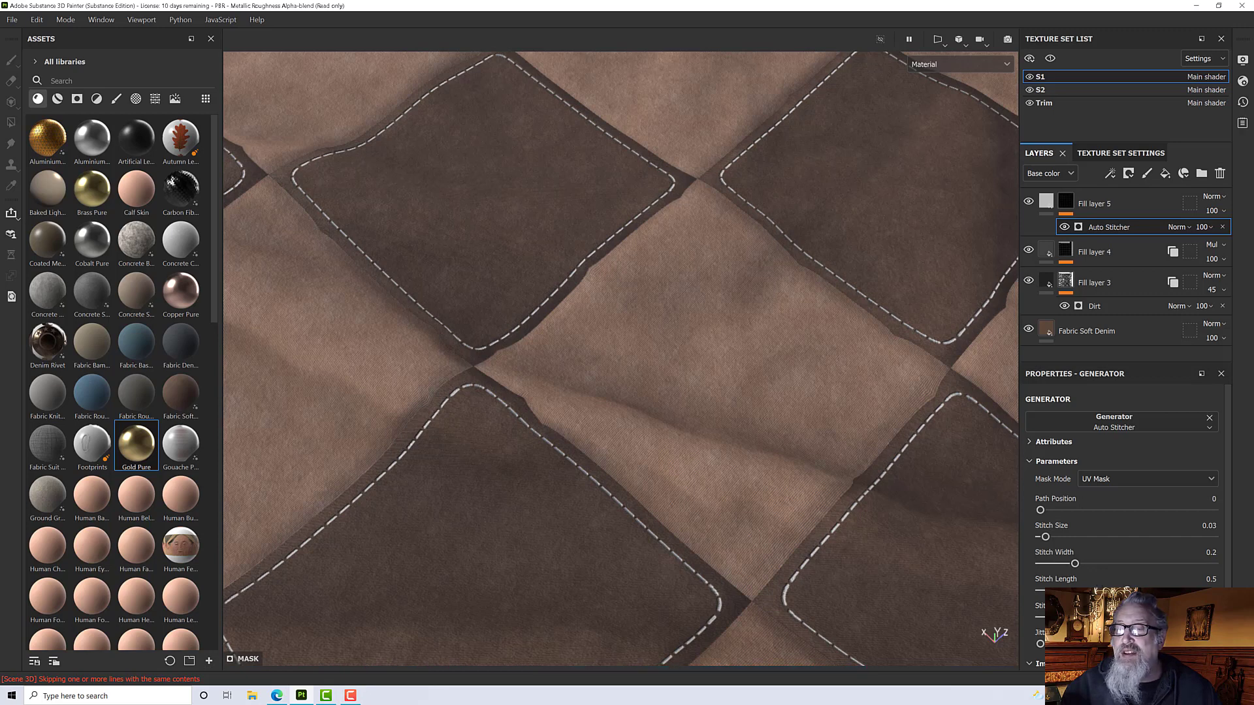
{"action": "left_click_drag", "start_coordinate": [1117, 590], "coordinate": [1104, 590]}
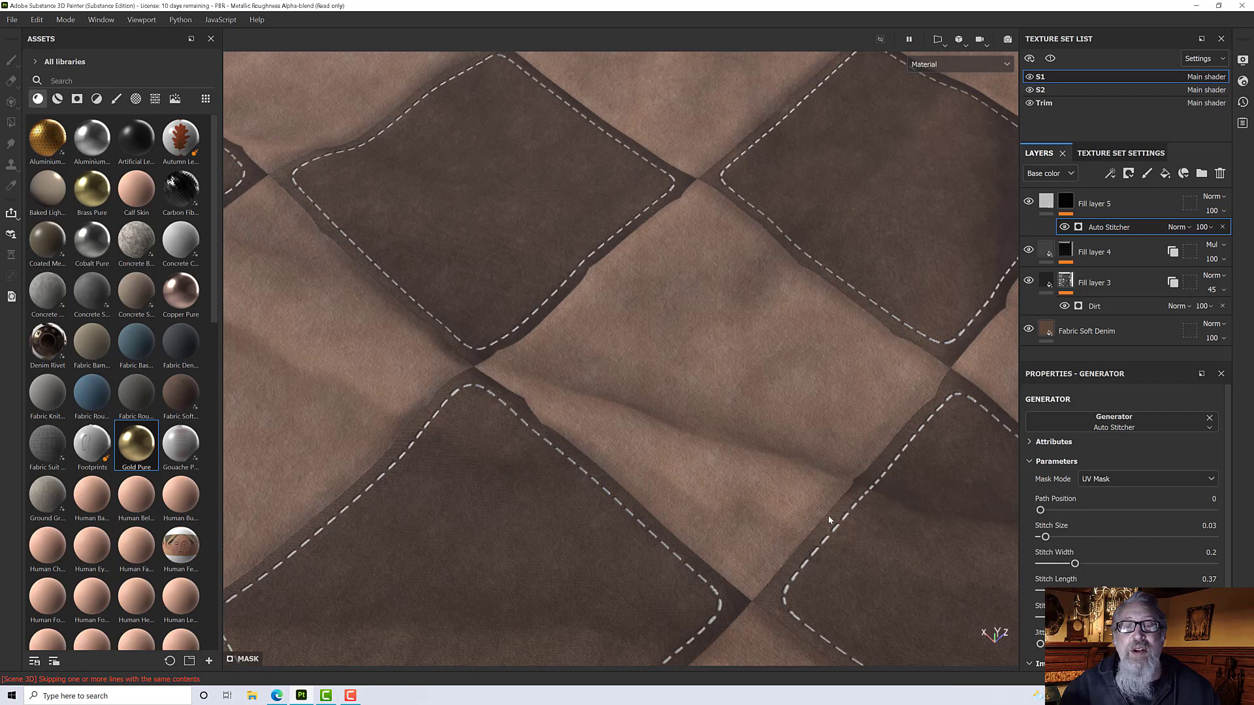
{"action": "left_click_drag", "start_coordinate": [913, 550], "coordinate": [921, 568], "text": "alt"}
{"action": "scroll", "coordinate": [1124, 496], "scroll_direction": "down", "scroll_amount": 2}
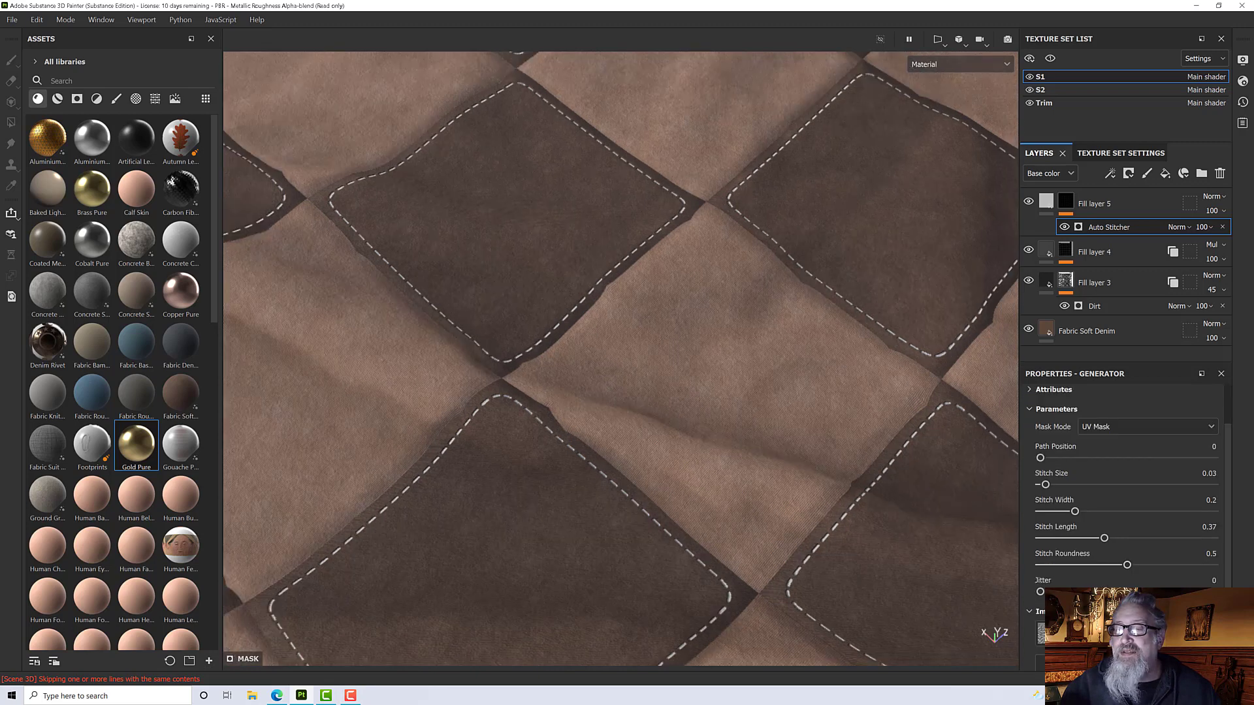
{"action": "left_click_drag", "start_coordinate": [1040, 592], "coordinate": [1130, 591]}
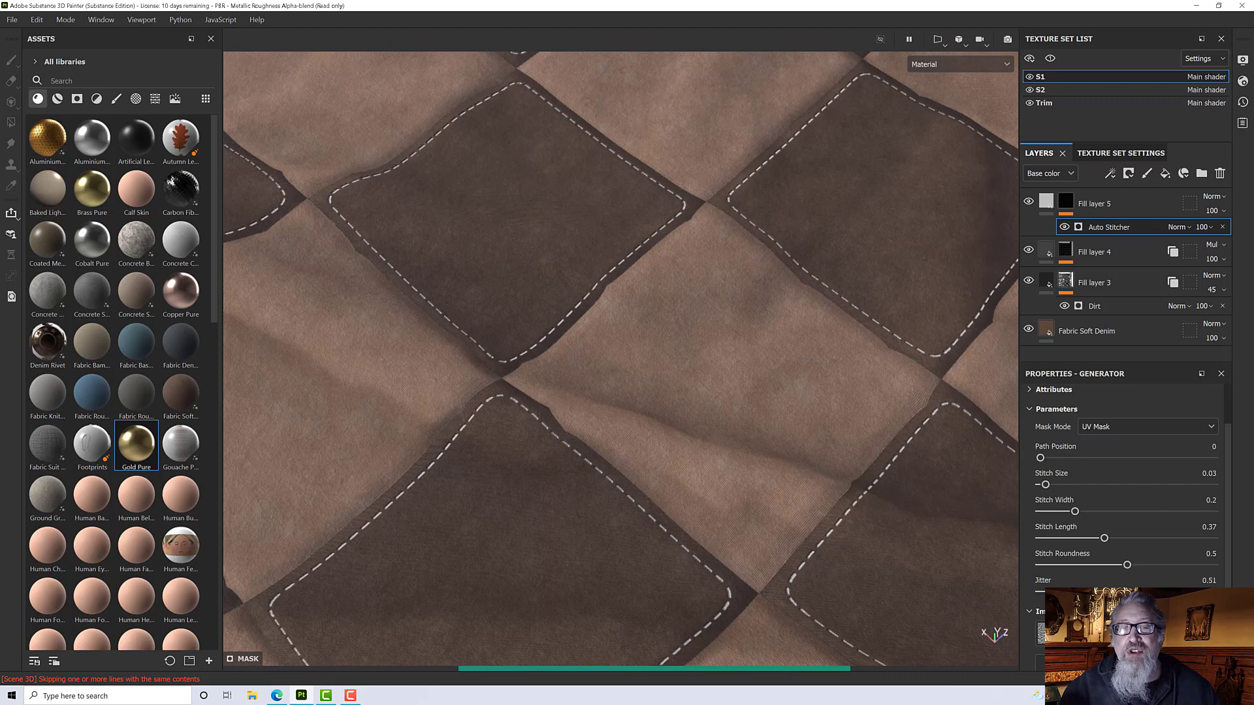
Examine the stitching across the whole quilt and up close along the patch edges
{"action": "scroll", "coordinate": [866, 494], "scroll_direction": "down", "scroll_amount": 10}
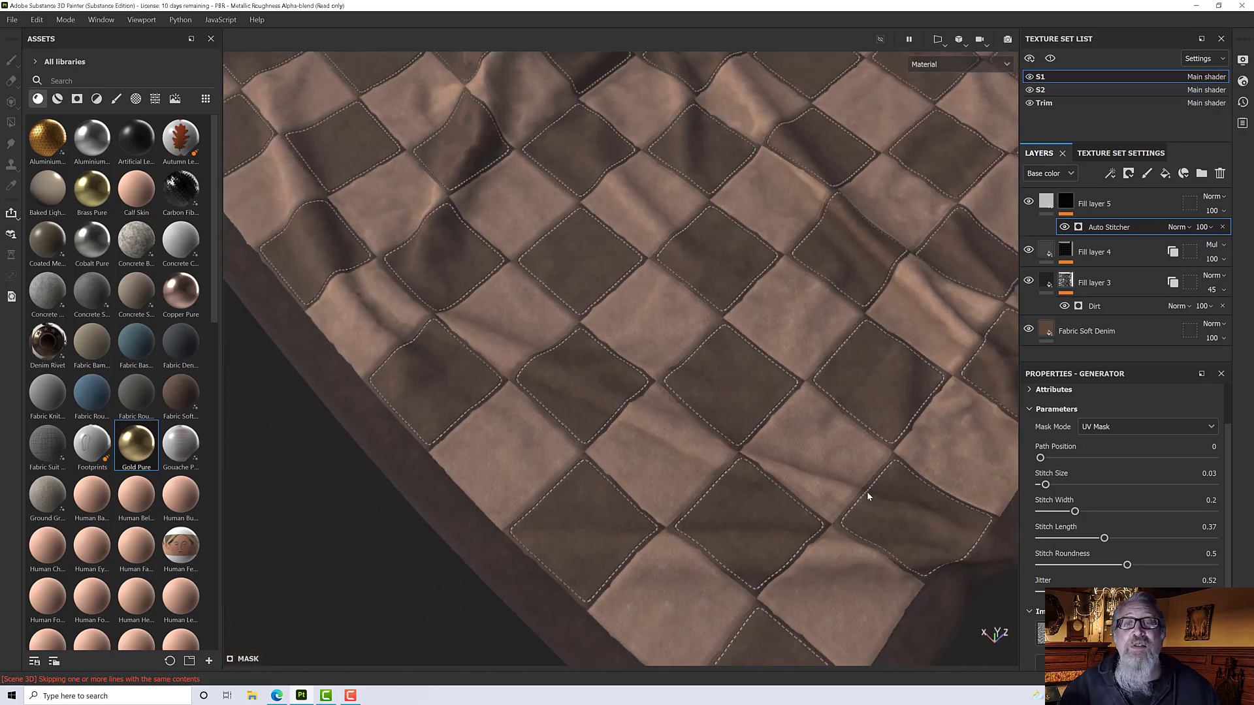
{"action": "left_click_drag", "start_coordinate": [867, 492], "coordinate": [725, 512], "text": "alt"}
{"action": "scroll", "coordinate": [873, 540], "scroll_direction": "up", "scroll_amount": 8}
{"action": "scroll", "coordinate": [687, 484], "scroll_direction": "up", "scroll_amount": 8}
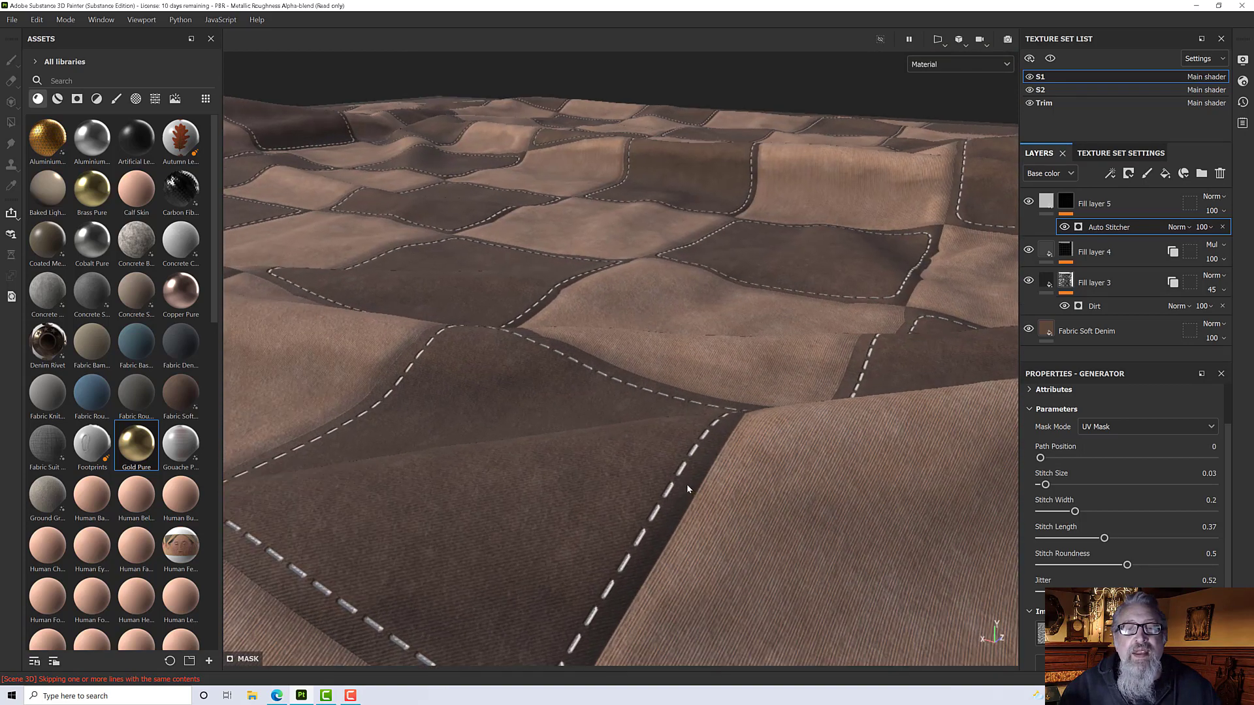
{"action": "scroll", "coordinate": [672, 481], "scroll_direction": "down", "scroll_amount": 4}
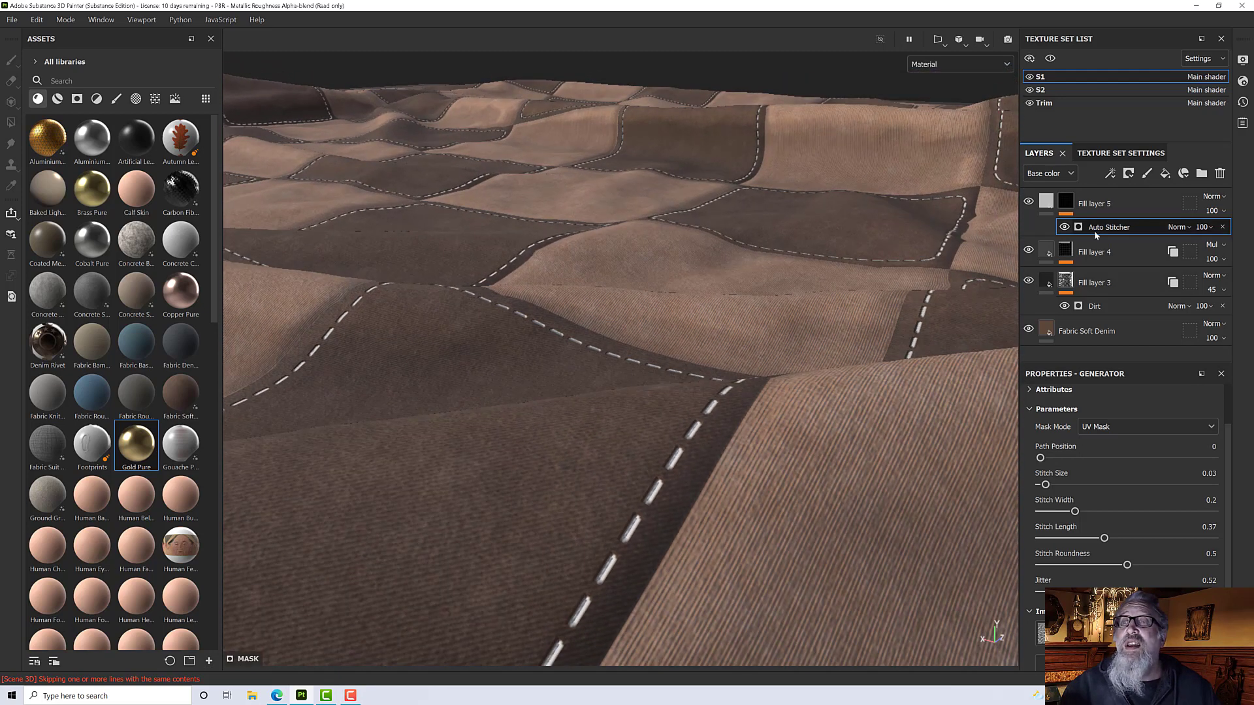
Set the base color of Fill layer 5 to a uniform dark gray, 606060
{"action": "left_click", "coordinate": [1045, 201]}
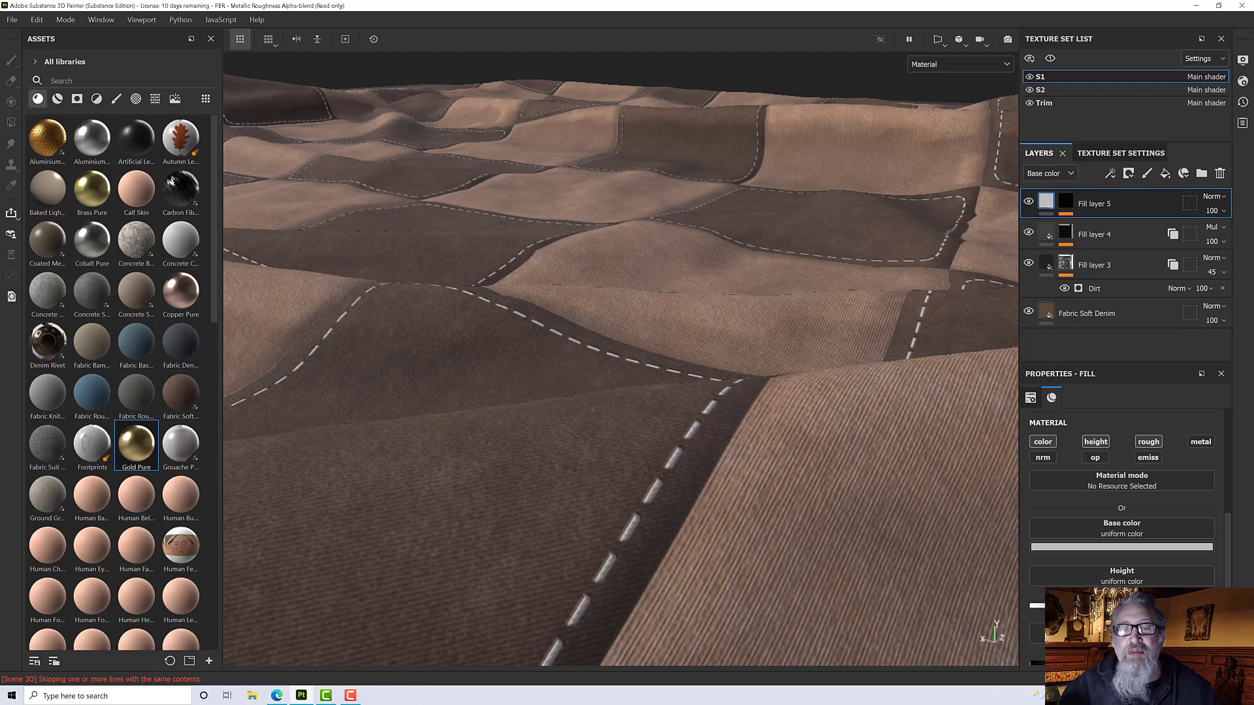
{"action": "scroll", "coordinate": [679, 456], "scroll_direction": "up", "scroll_amount": 5}
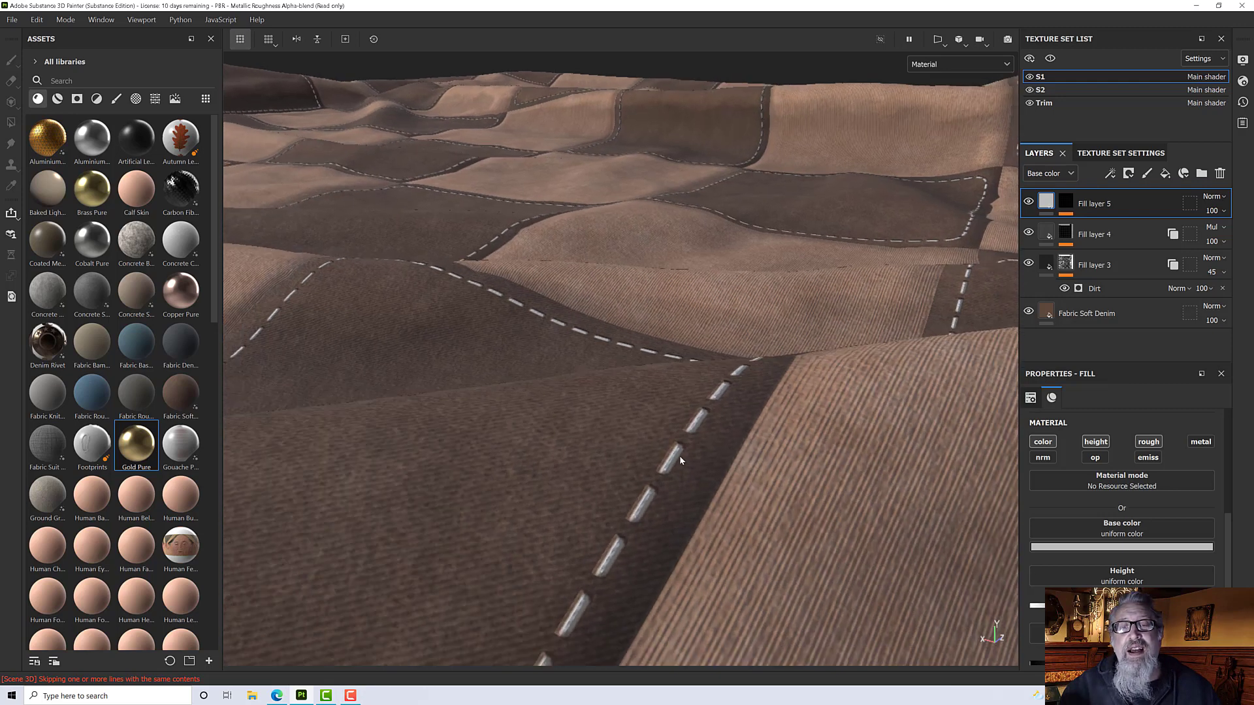
{"action": "left_click_drag", "start_coordinate": [680, 456], "coordinate": [808, 419], "text": "alt"}
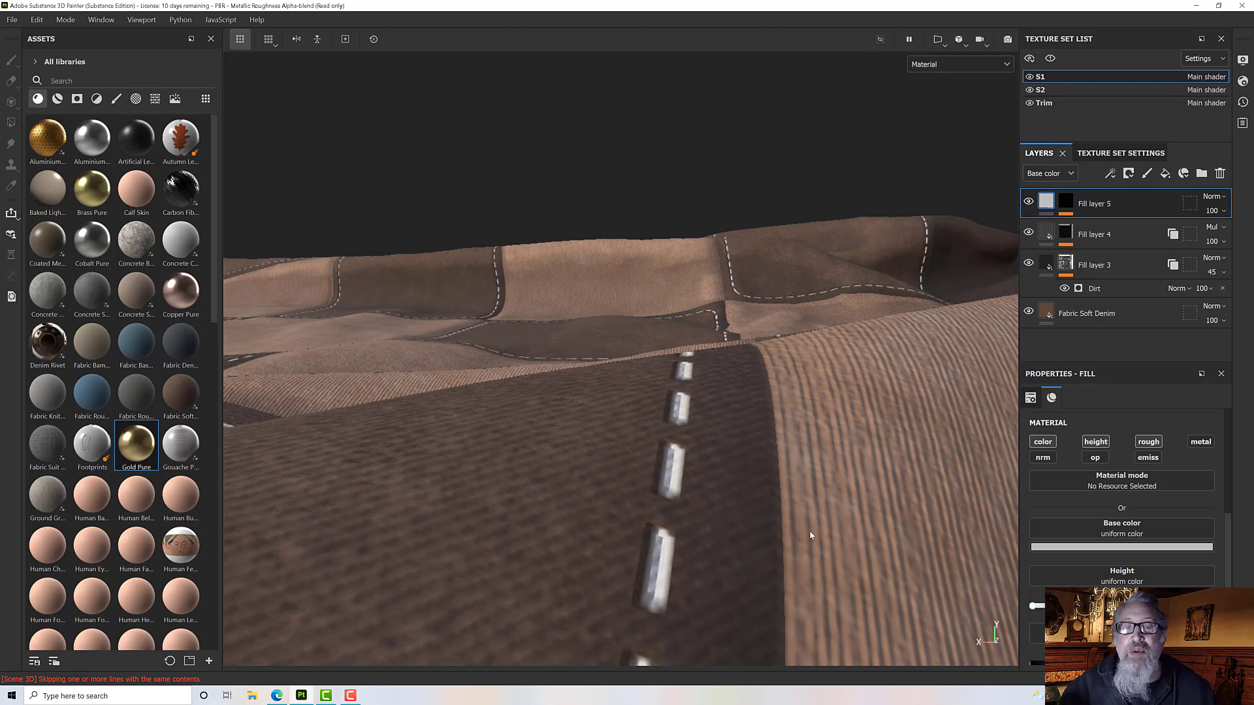
{"action": "left_click_drag", "start_coordinate": [810, 535], "coordinate": [771, 549], "text": "alt"}
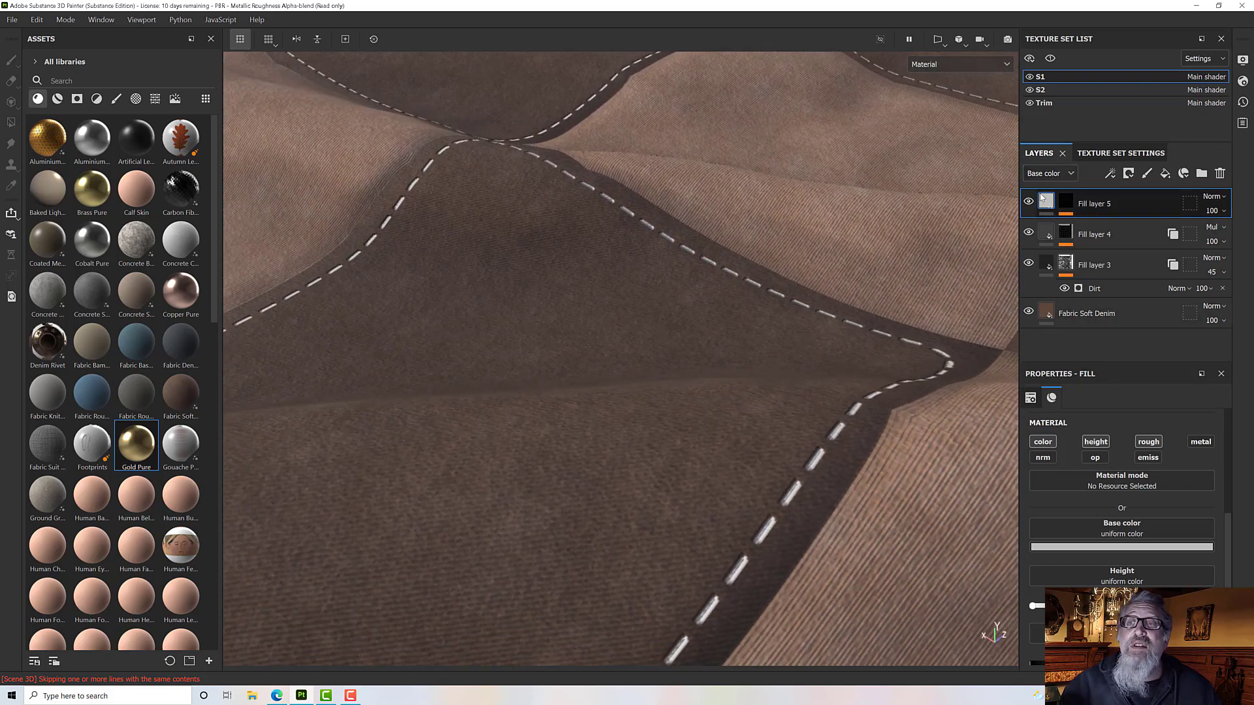
{"action": "mouse_move", "coordinate": [1042, 199]}
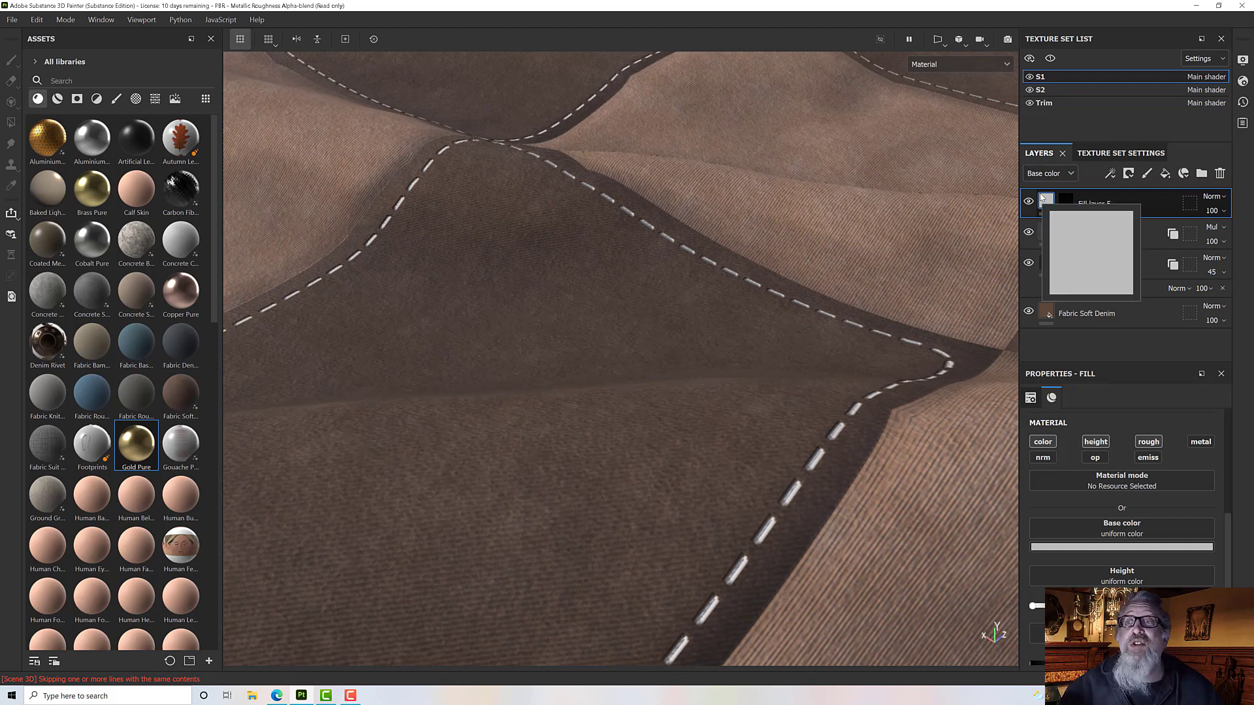
{"action": "left_click", "coordinate": [1101, 549]}
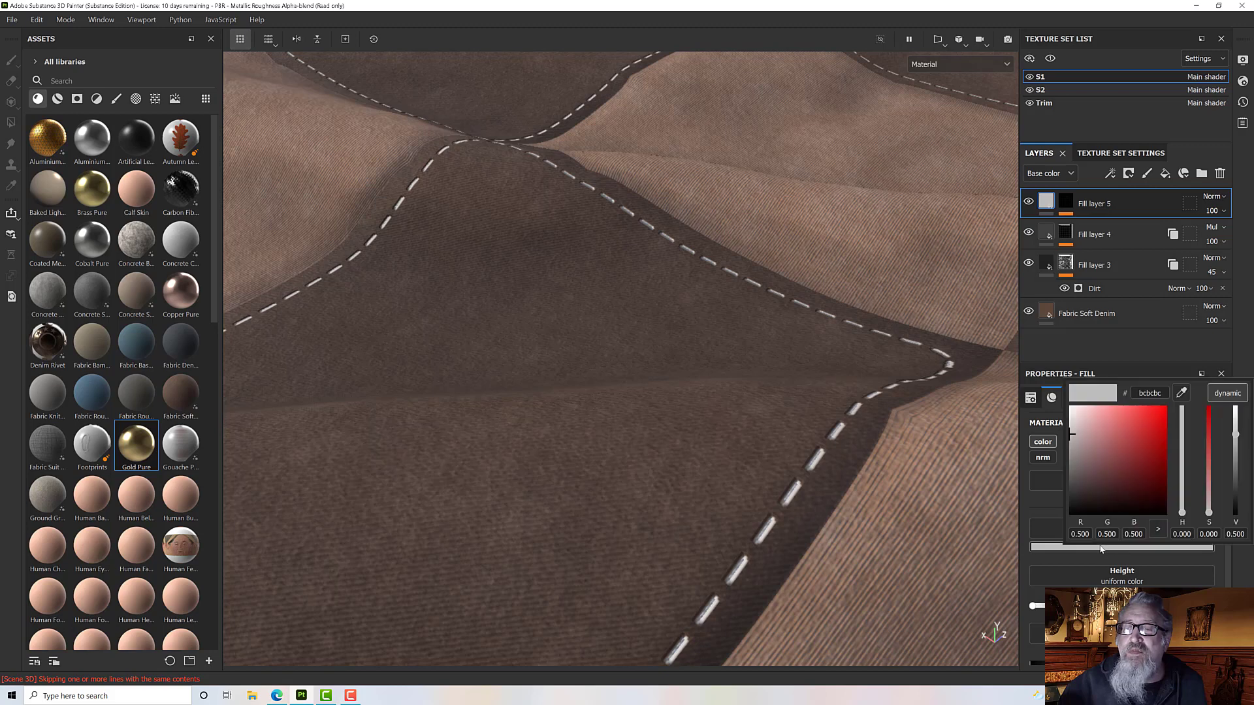
{"action": "left_click_drag", "start_coordinate": [1070, 470], "coordinate": [1066, 478]}
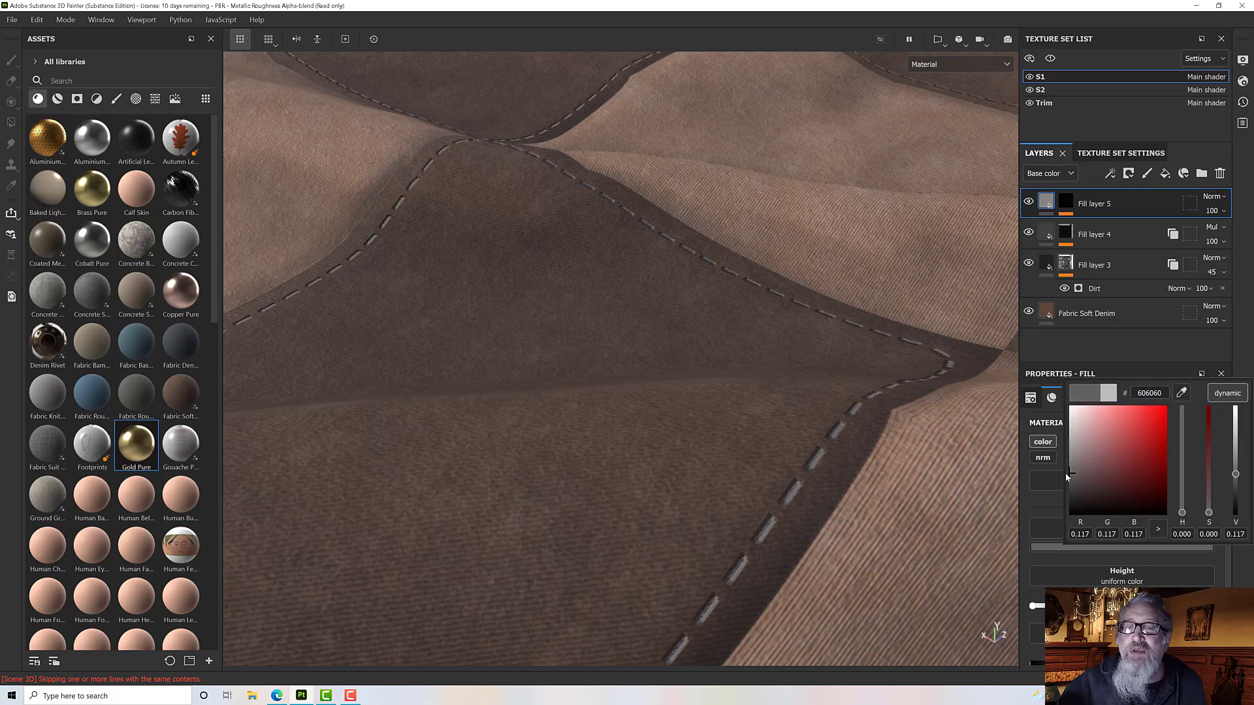
{"action": "left_click", "coordinate": [745, 428]}
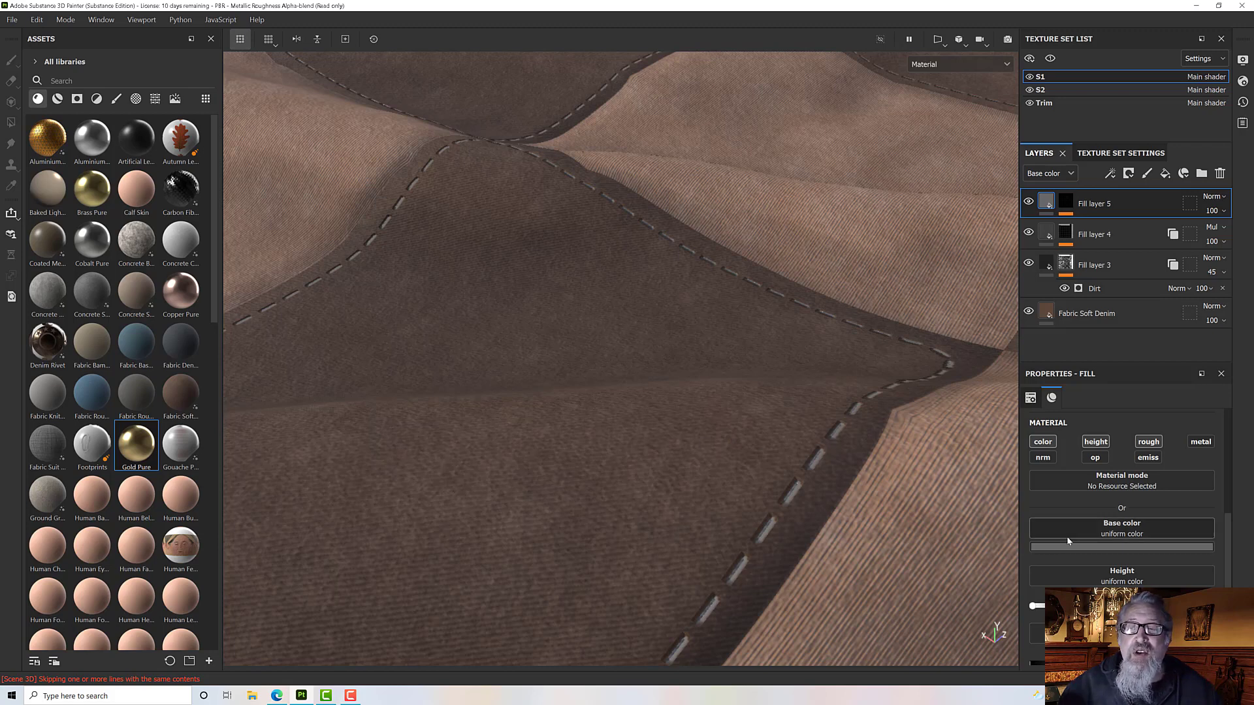
Try the Gold Pure material on Fill layer 5 for the stitches
{"action": "scroll", "coordinate": [1084, 558], "scroll_direction": "down", "scroll_amount": 1}
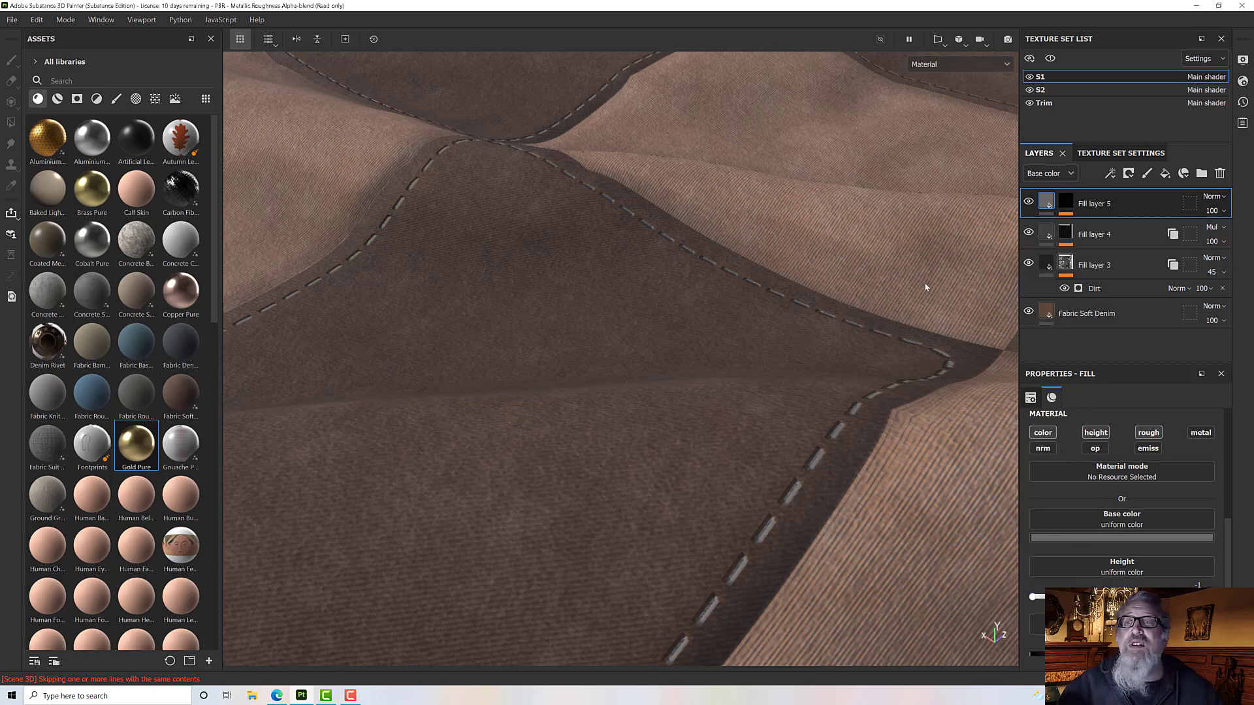
{"action": "left_click_drag", "start_coordinate": [134, 449], "coordinate": [1084, 483]}
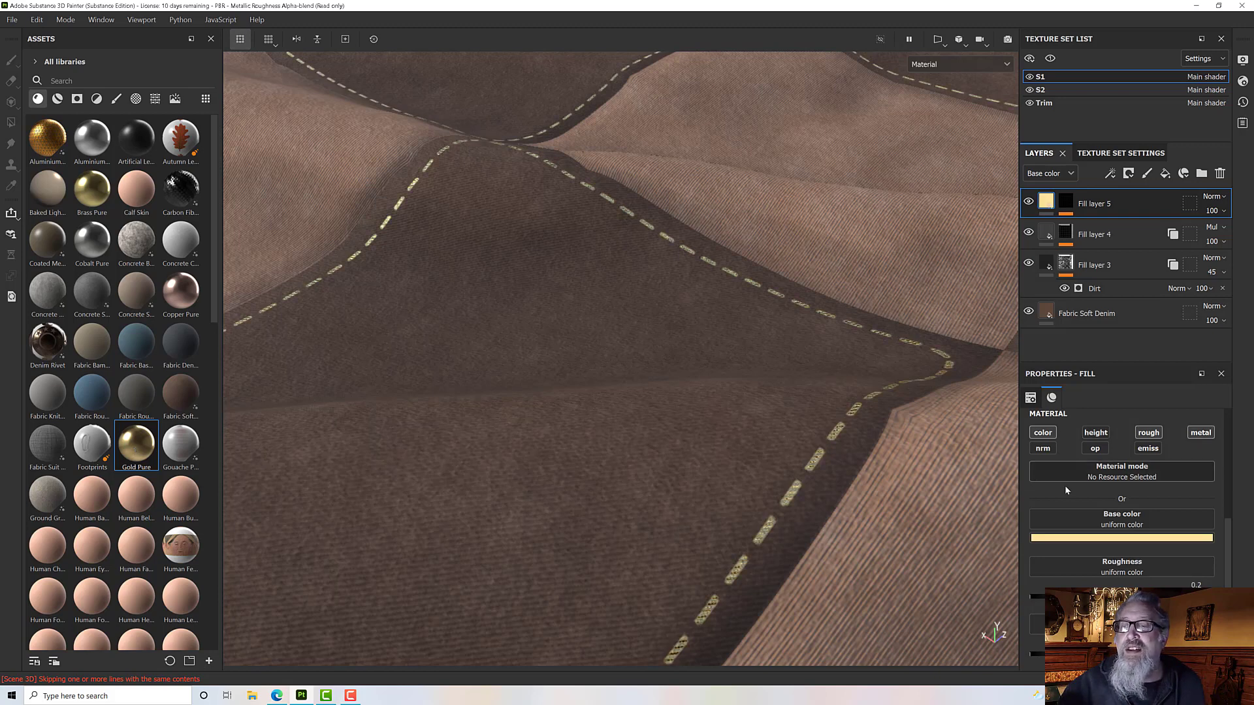
{"action": "scroll", "coordinate": [1097, 457], "scroll_direction": "up", "scroll_amount": 2}
{"action": "scroll", "coordinate": [1097, 451], "scroll_direction": "down", "scroll_amount": 1}
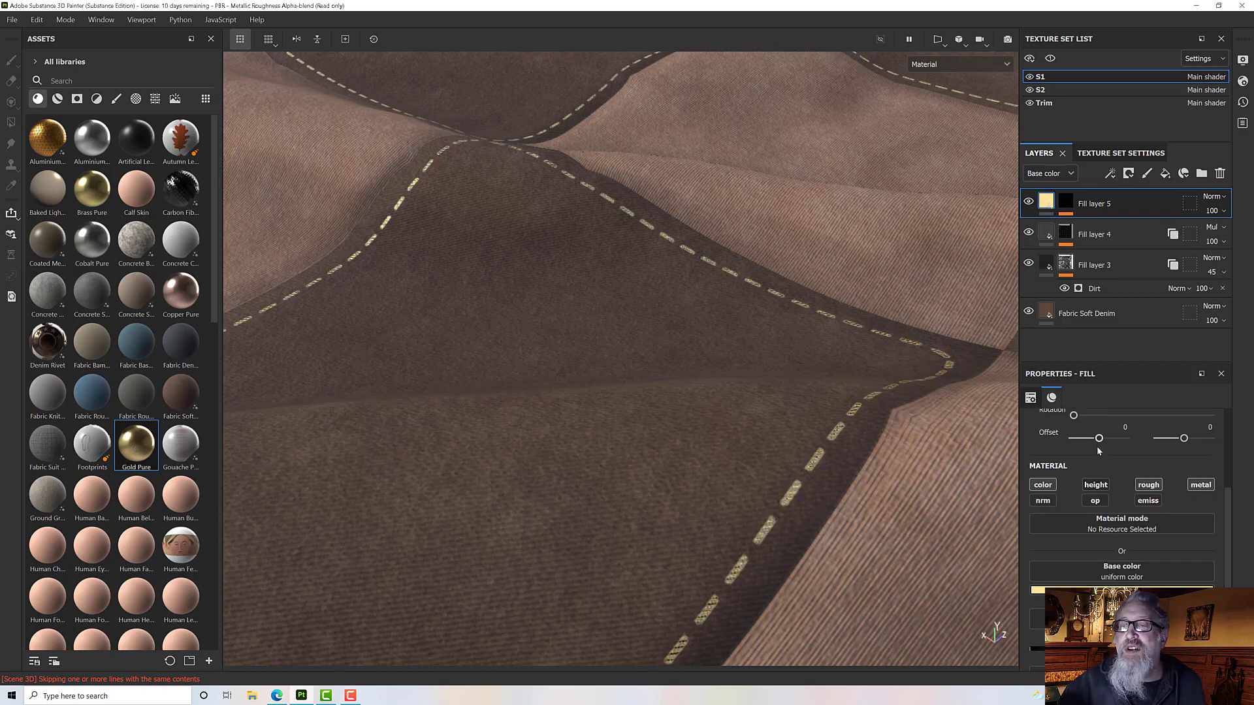
Enable the height channel on the gold Fill layer 5 and set its Height to -0.9470
{"action": "left_click", "coordinate": [1102, 487]}
{"action": "scroll", "coordinate": [1110, 522], "scroll_direction": "down", "scroll_amount": 2}
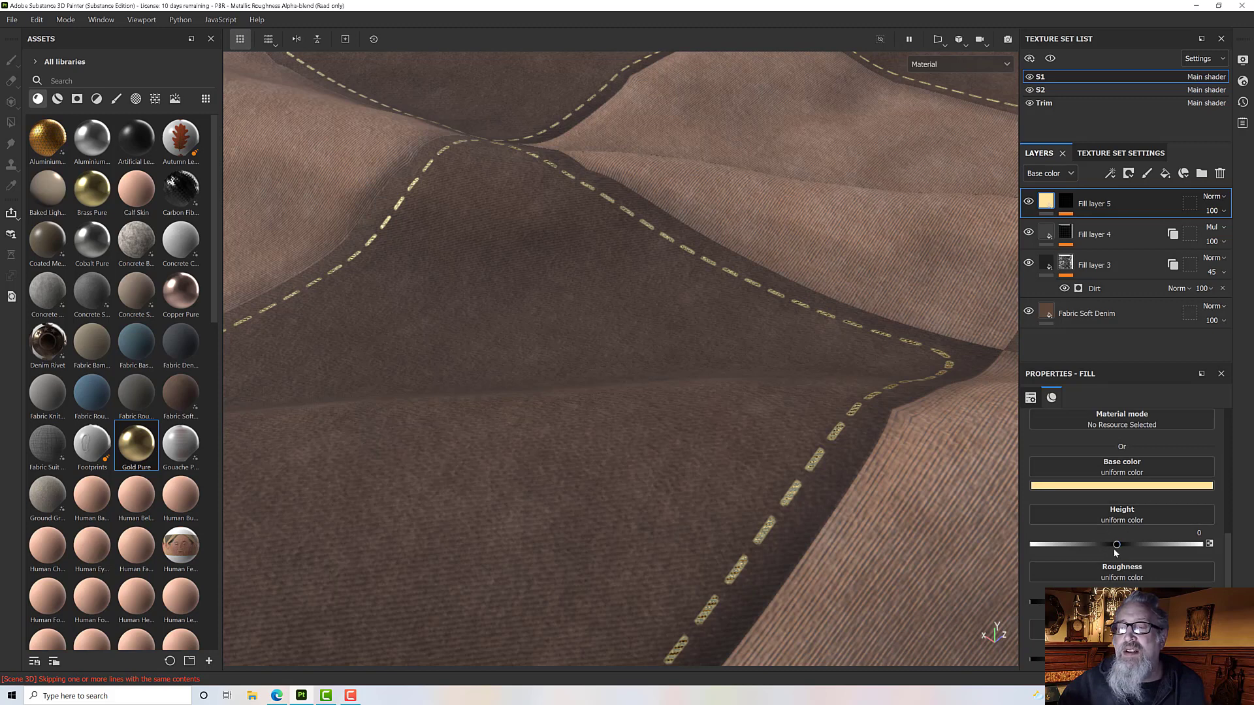
{"action": "left_click_drag", "start_coordinate": [1116, 544], "coordinate": [1033, 544]}
{"action": "scroll", "coordinate": [836, 469], "scroll_direction": "up", "scroll_amount": 1}
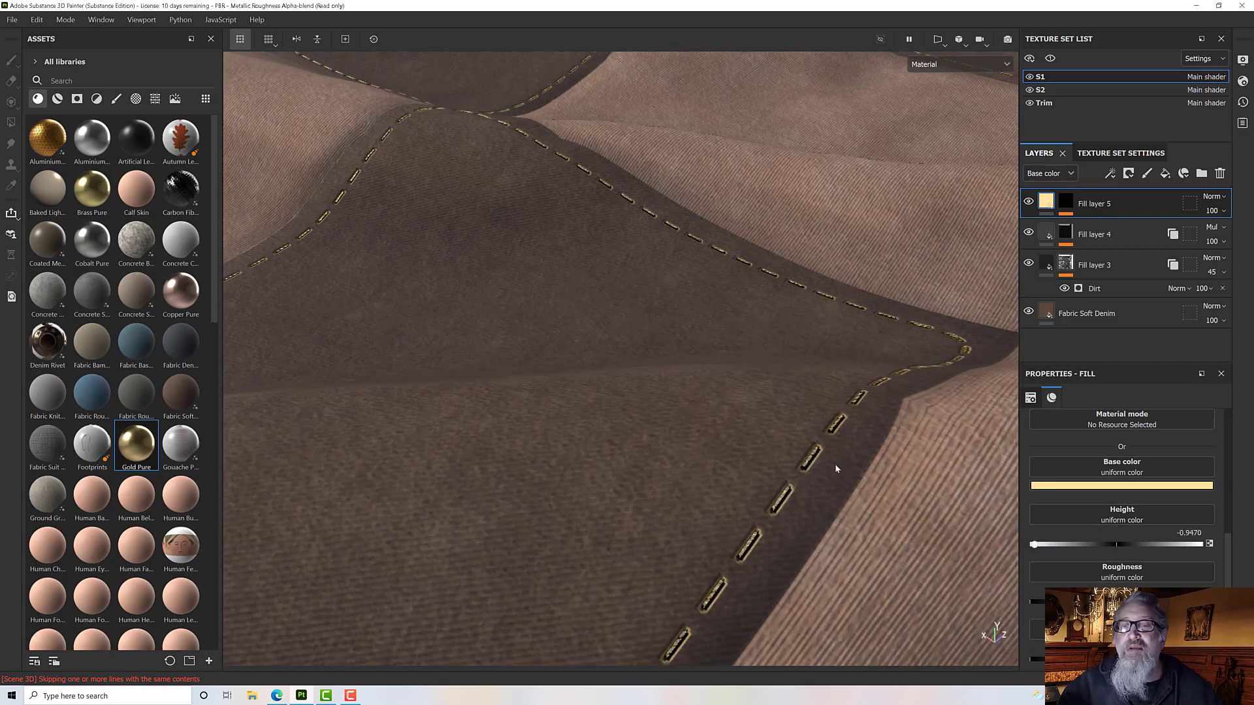
{"action": "scroll", "coordinate": [835, 463], "scroll_direction": "up", "scroll_amount": 2}
{"action": "mouse_move", "coordinate": [837, 468]}
{"action": "left_mouse_down", "text": "alt"}
{"action": "mouse_move", "coordinate": [836, 371]}
{"action": "mouse_move", "coordinate": [837, 457]}
{"action": "left_mouse_up", "text": "alt"}
{"action": "scroll", "coordinate": [1122, 470], "scroll_direction": "up", "scroll_amount": 3}
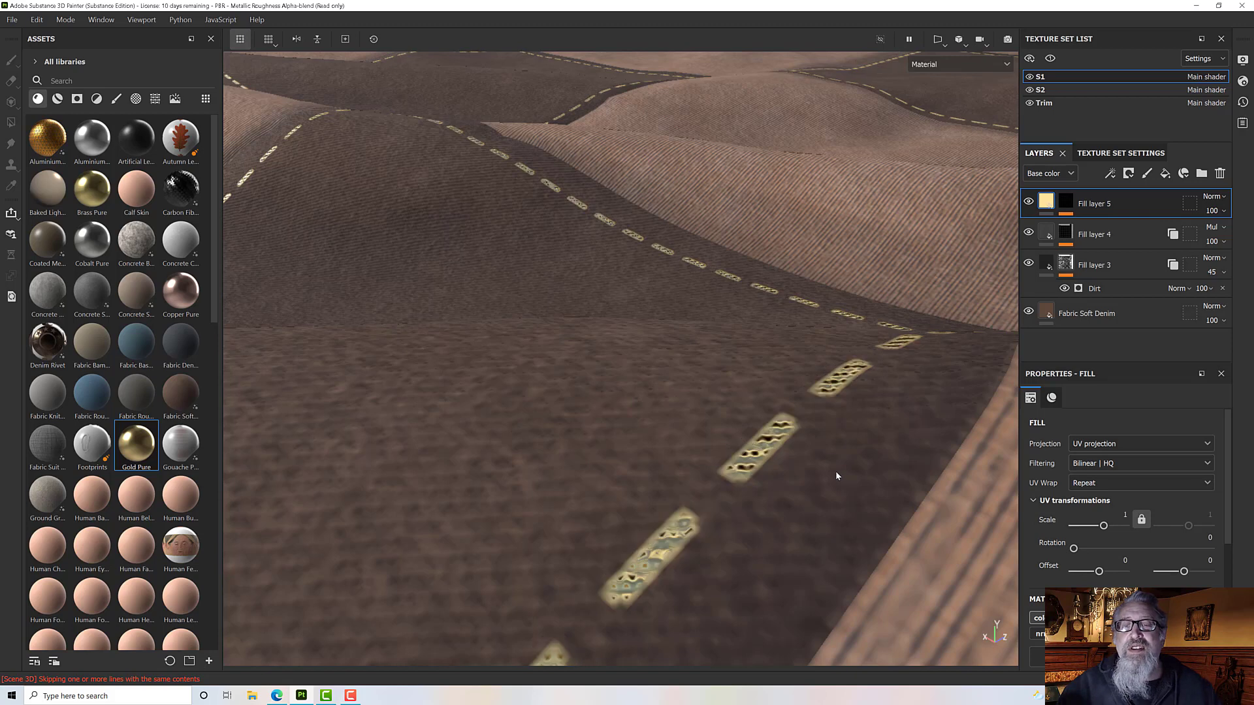
Undo the height and gold material changes on Fill layer 5
{"action": "key", "text": "ctrl"}
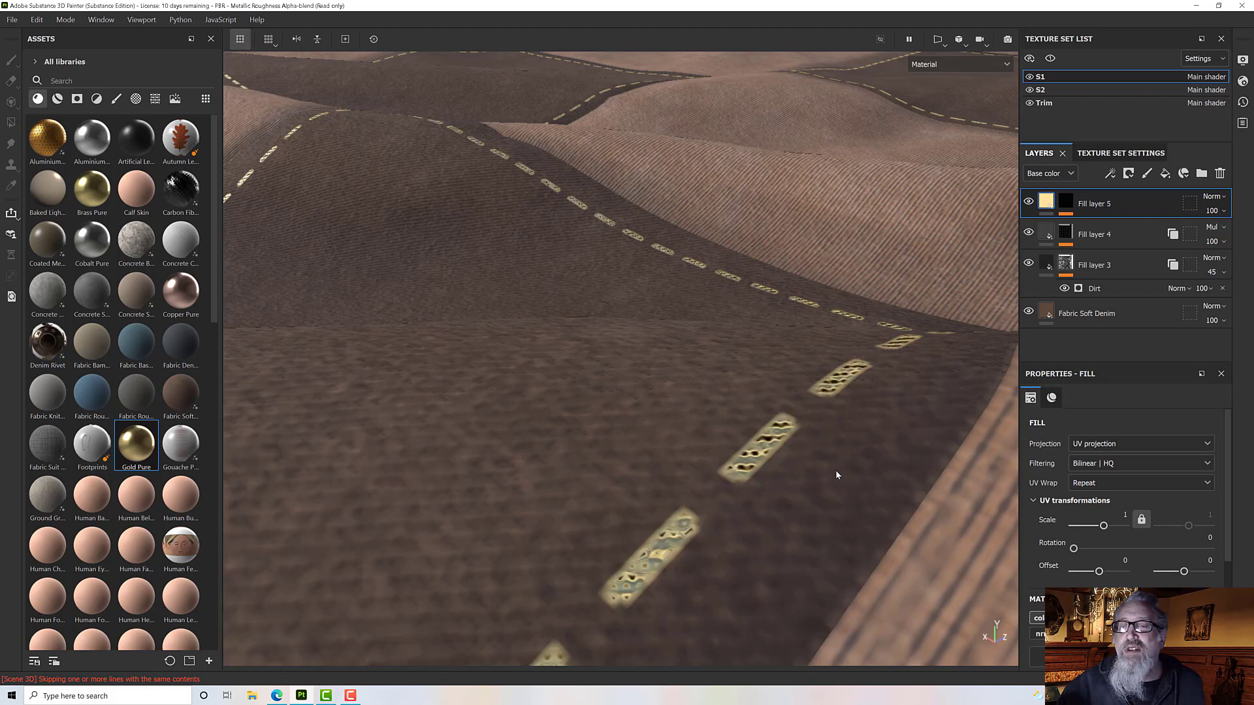
{"action": "key", "text": "ctrl+z"}
{"action": "scroll", "coordinate": [836, 472], "scroll_direction": "down", "scroll_amount": 3}
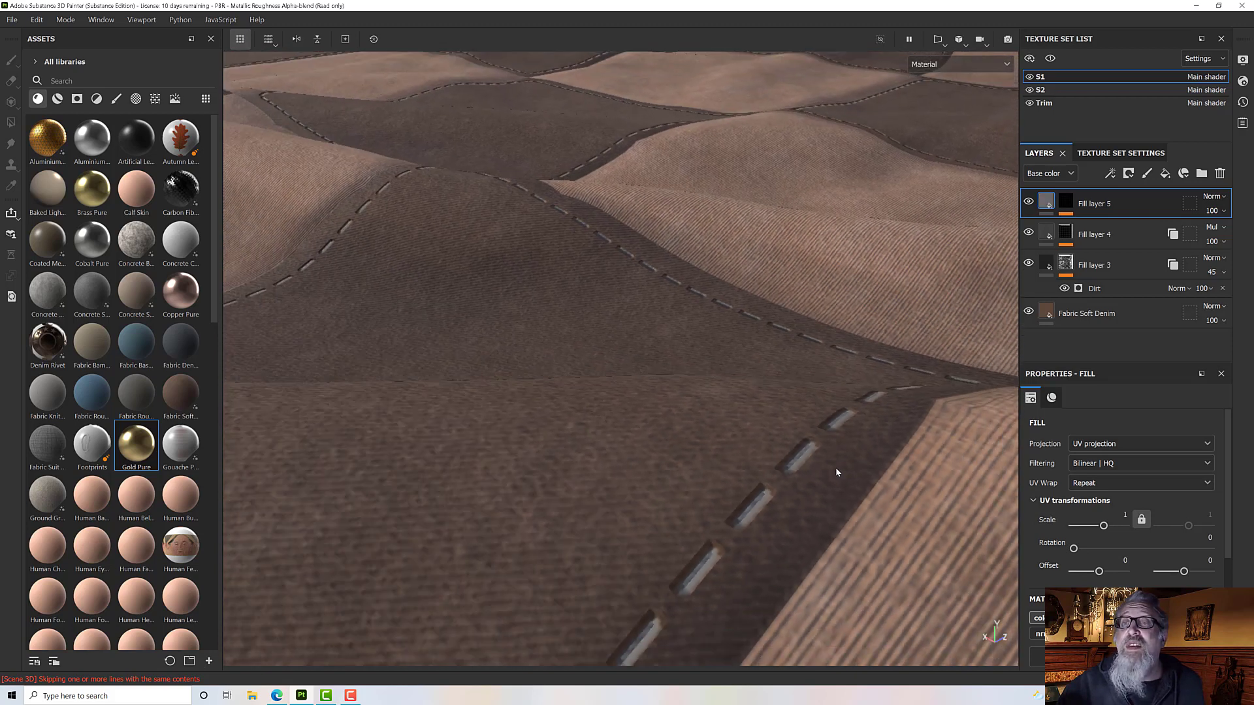
Add a fill effect to Fill layer 5's content and assign the Fabric Soft Denim material to it
{"action": "right_click", "coordinate": [1042, 203]}
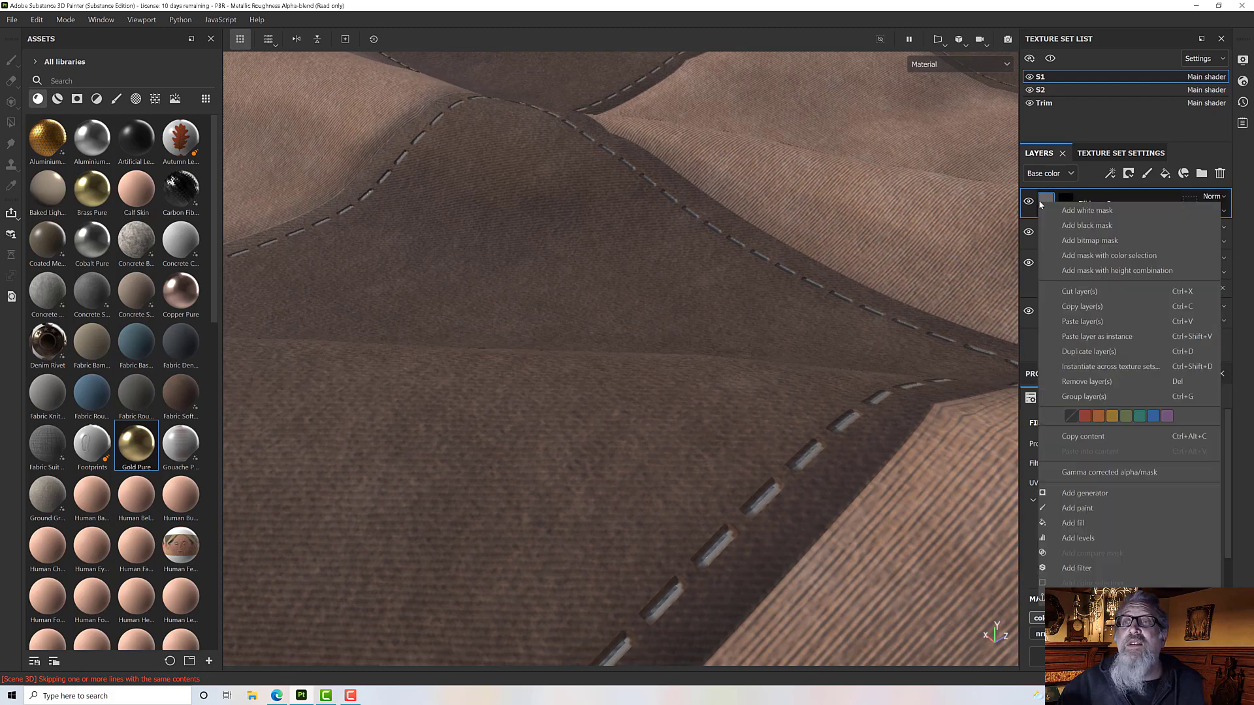
{"action": "left_click", "coordinate": [1084, 523]}
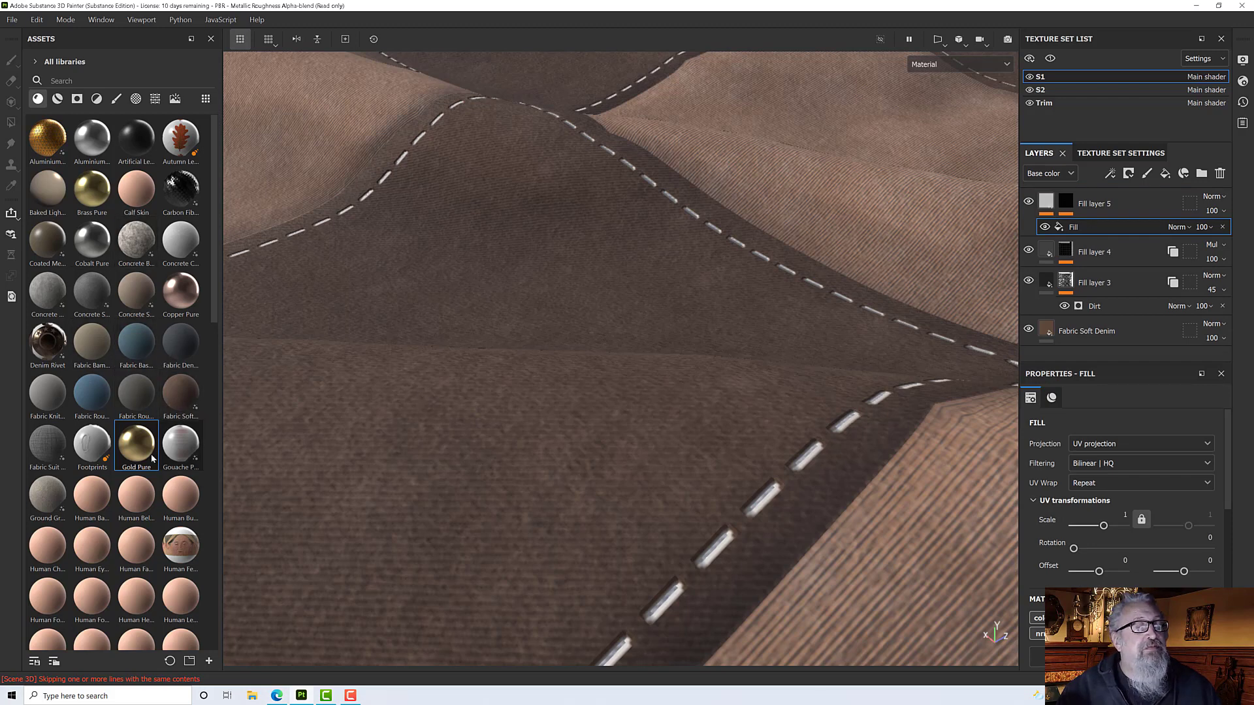
{"action": "left_click", "coordinate": [181, 397]}
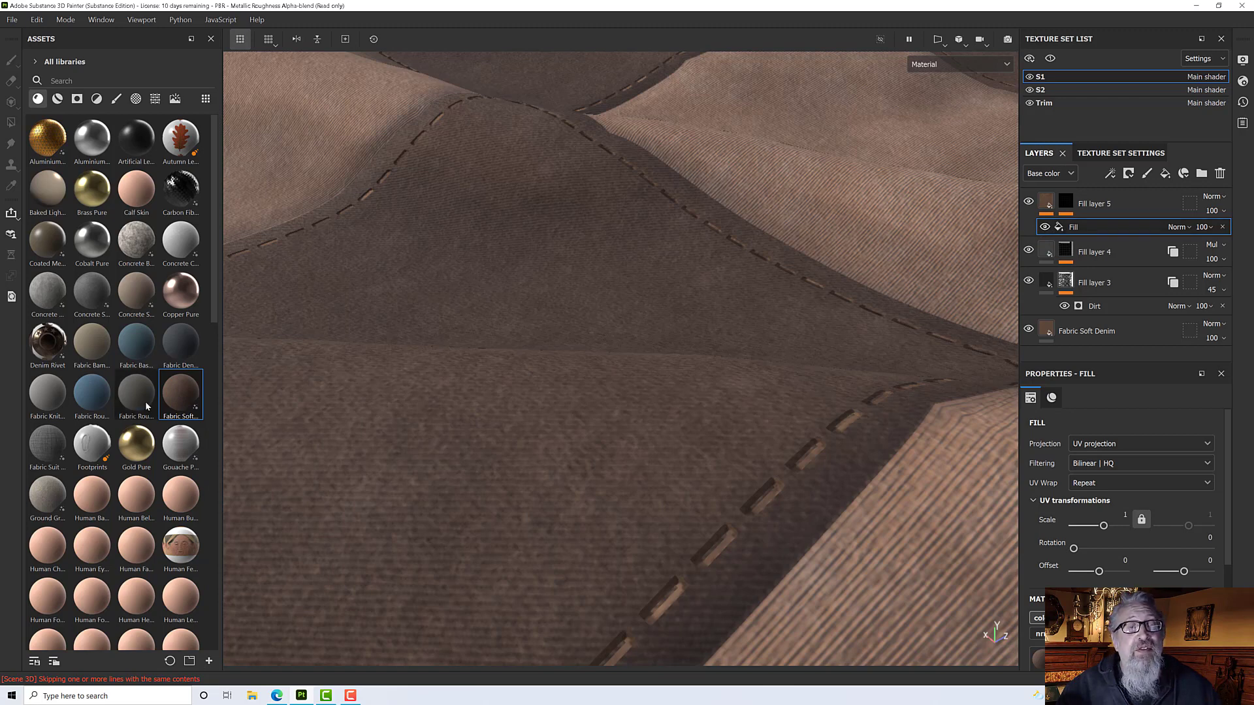
Set the Denim Color of Fill layer 5's fill effect to a very dark brown, 231b16
{"action": "scroll", "coordinate": [1165, 573], "scroll_direction": "down", "scroll_amount": 3}
{"action": "scroll", "coordinate": [1165, 573], "scroll_direction": "down", "scroll_amount": 1}
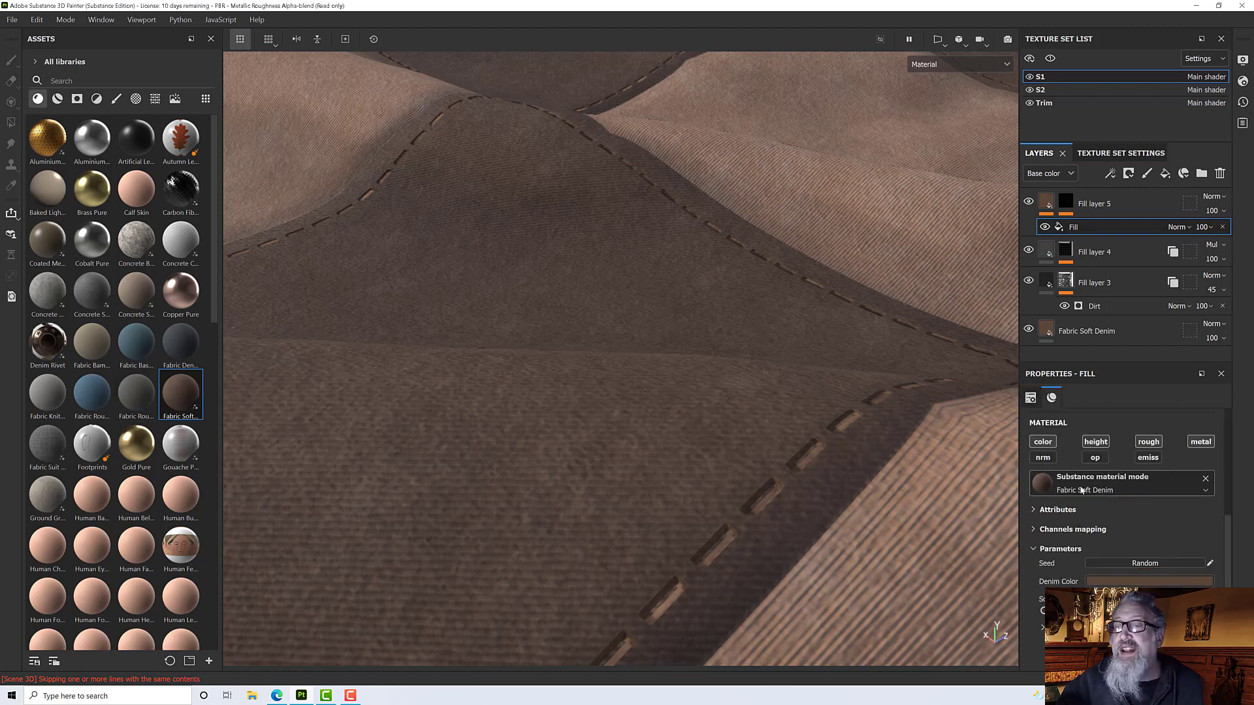
{"action": "left_click", "coordinate": [1153, 581]}
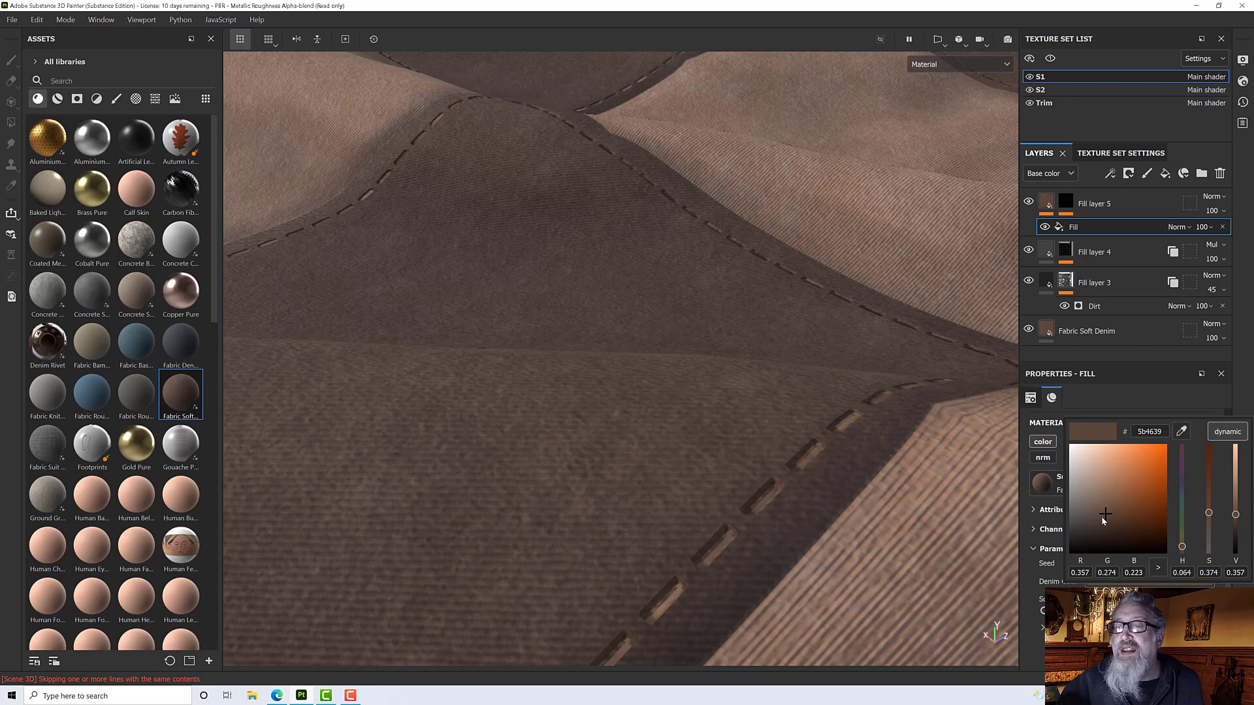
{"action": "left_click_drag", "start_coordinate": [1104, 516], "coordinate": [1104, 537]}
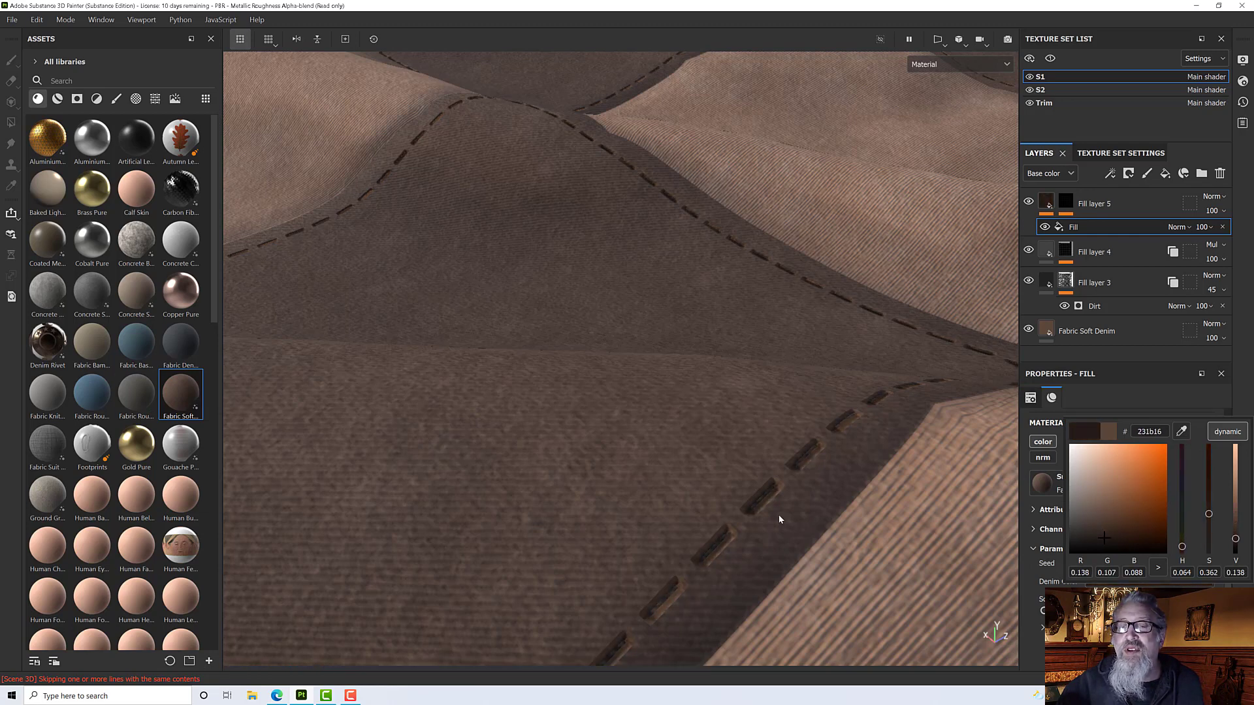
{"action": "left_click", "coordinate": [802, 523]}
Examine the denim stitches up close and across the patch, and review the properties of Fill layer 5 and its fill effect
{"action": "left_click_drag", "start_coordinate": [802, 522], "coordinate": [817, 481], "text": "alt"}
{"action": "scroll", "coordinate": [817, 483], "scroll_direction": "up", "scroll_amount": 3}
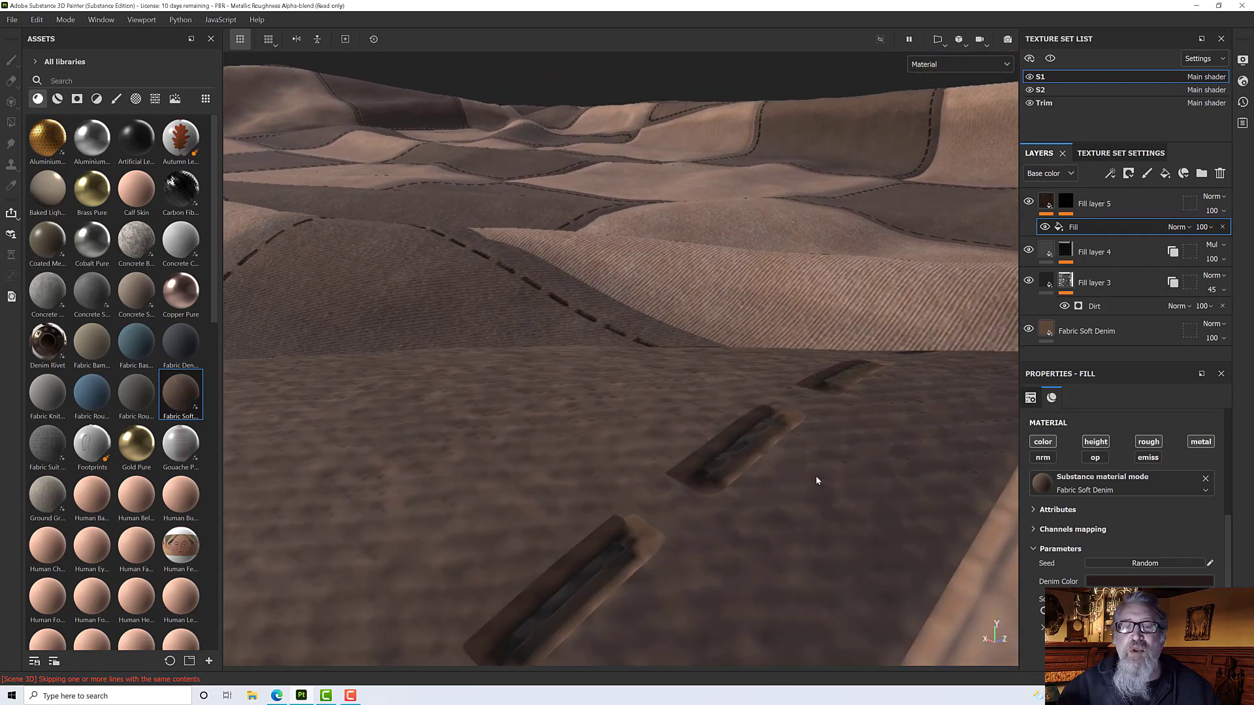
{"action": "scroll", "coordinate": [816, 482], "scroll_direction": "down", "scroll_amount": 5}
{"action": "left_click_drag", "start_coordinate": [812, 480], "coordinate": [761, 531], "text": "alt"}
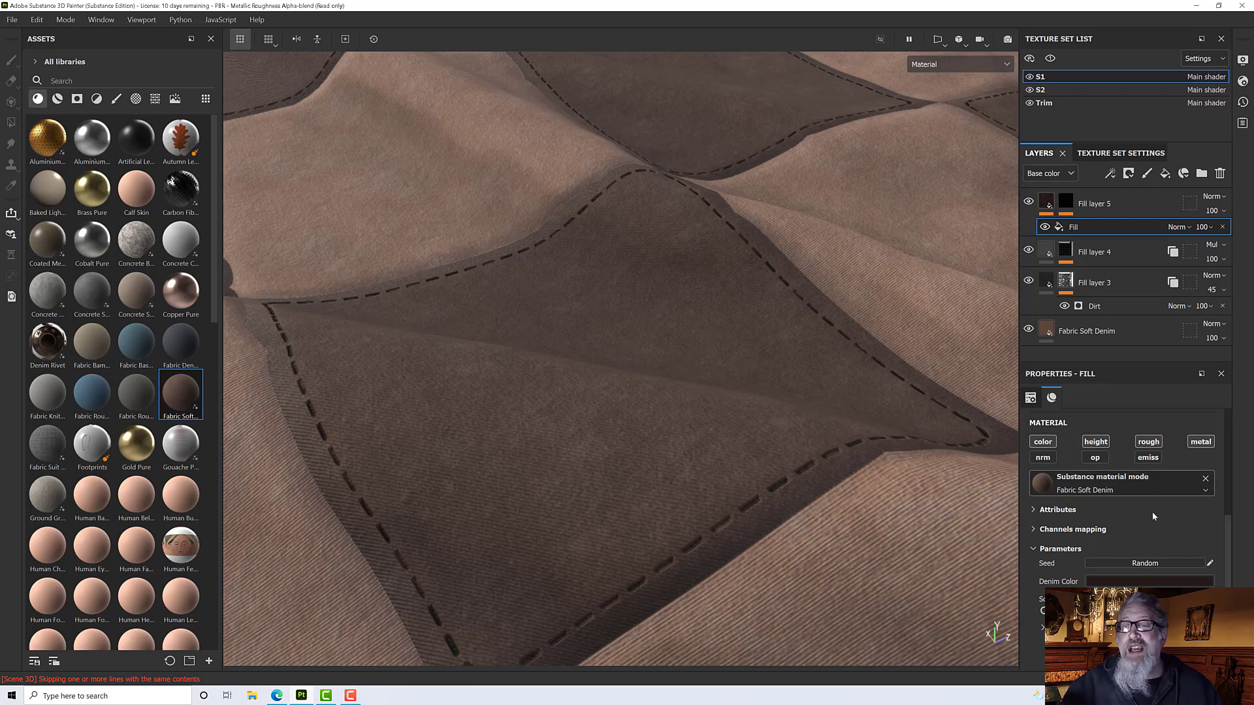
{"action": "left_click", "coordinate": [1046, 208]}
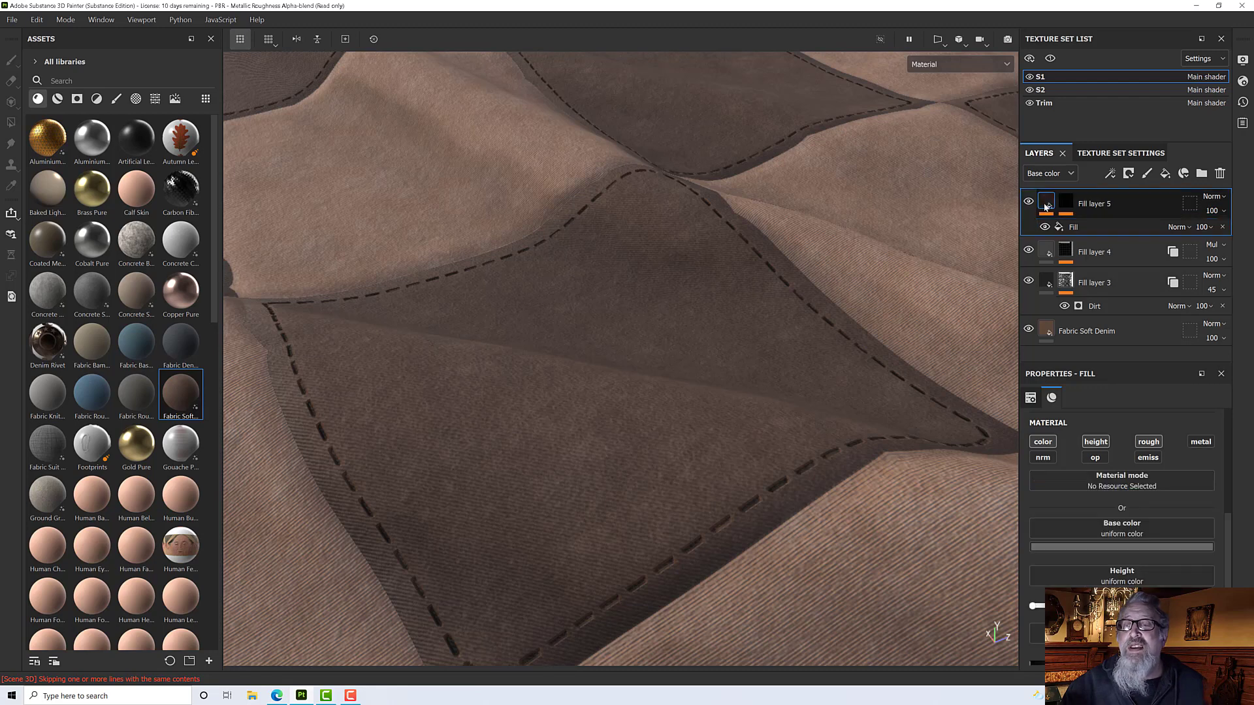
{"action": "left_click", "coordinate": [1064, 228]}
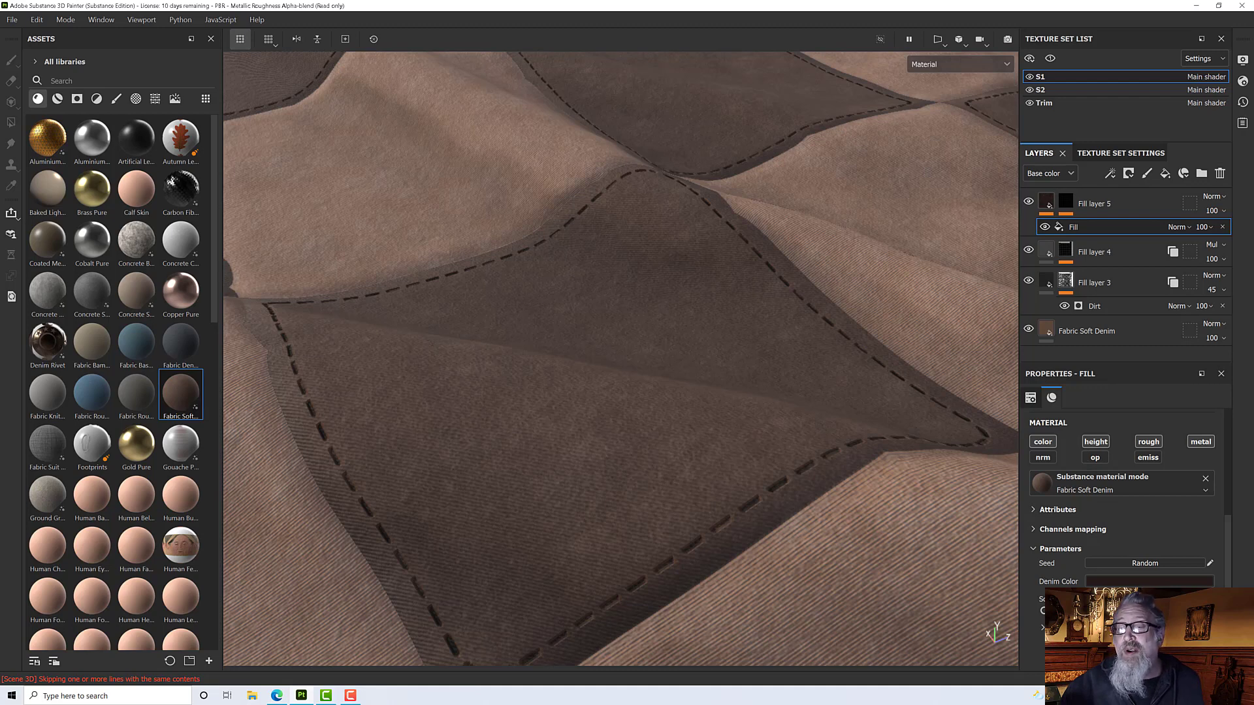
{"action": "scroll", "coordinate": [1123, 497], "scroll_direction": "down", "scroll_amount": 5}
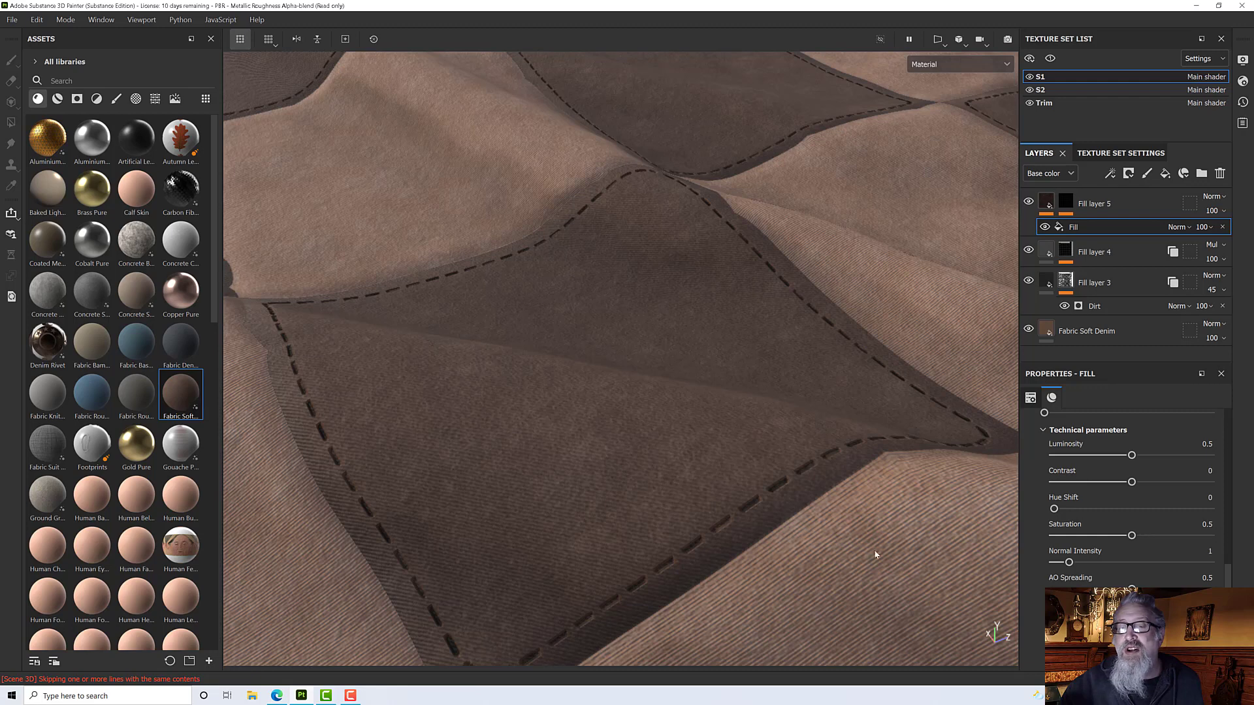
{"action": "scroll", "coordinate": [808, 491], "scroll_direction": "up", "scroll_amount": 10}
{"action": "scroll", "coordinate": [773, 493], "scroll_direction": "up", "scroll_amount": 3}
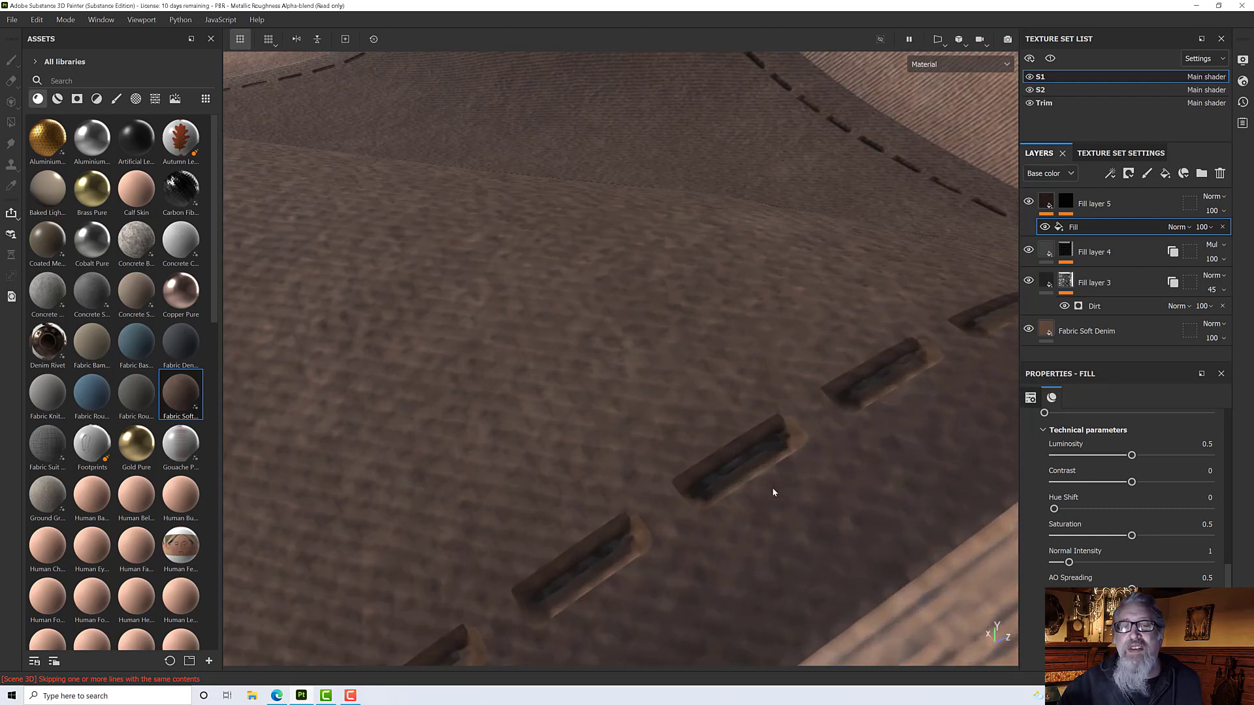
{"action": "scroll", "coordinate": [794, 478], "scroll_direction": "down", "scroll_amount": 10}
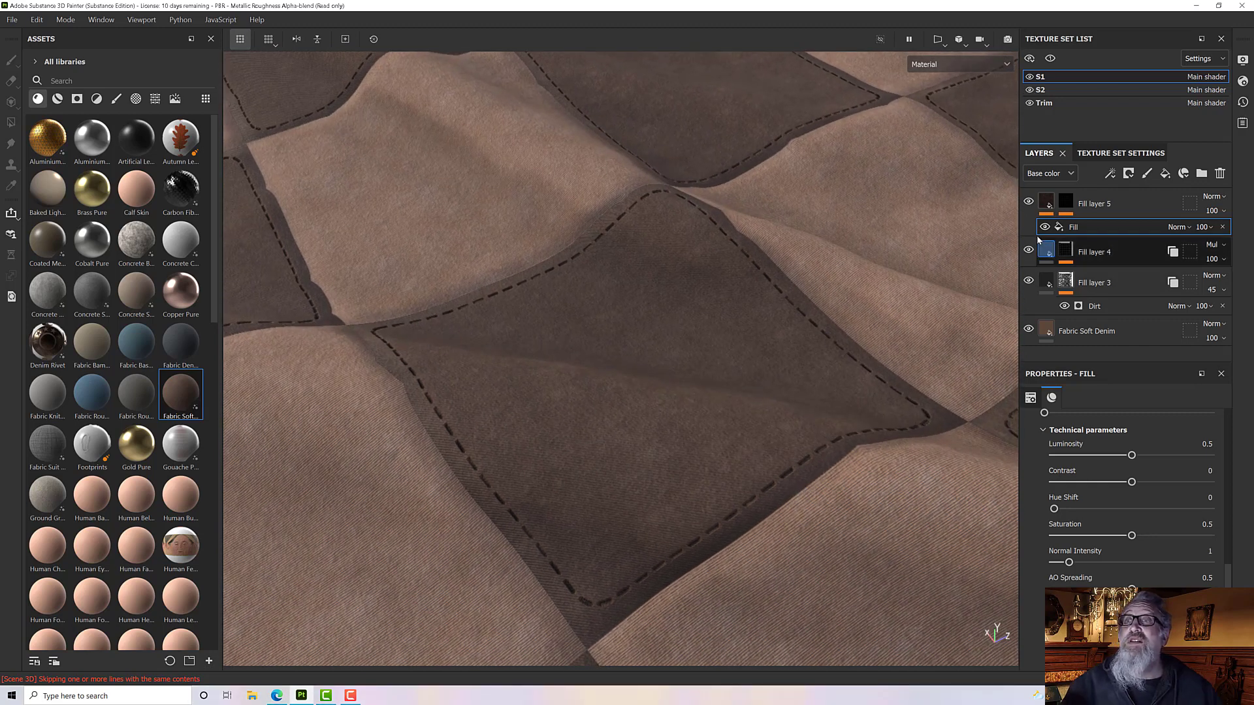
{"action": "left_click", "coordinate": [1048, 202]}
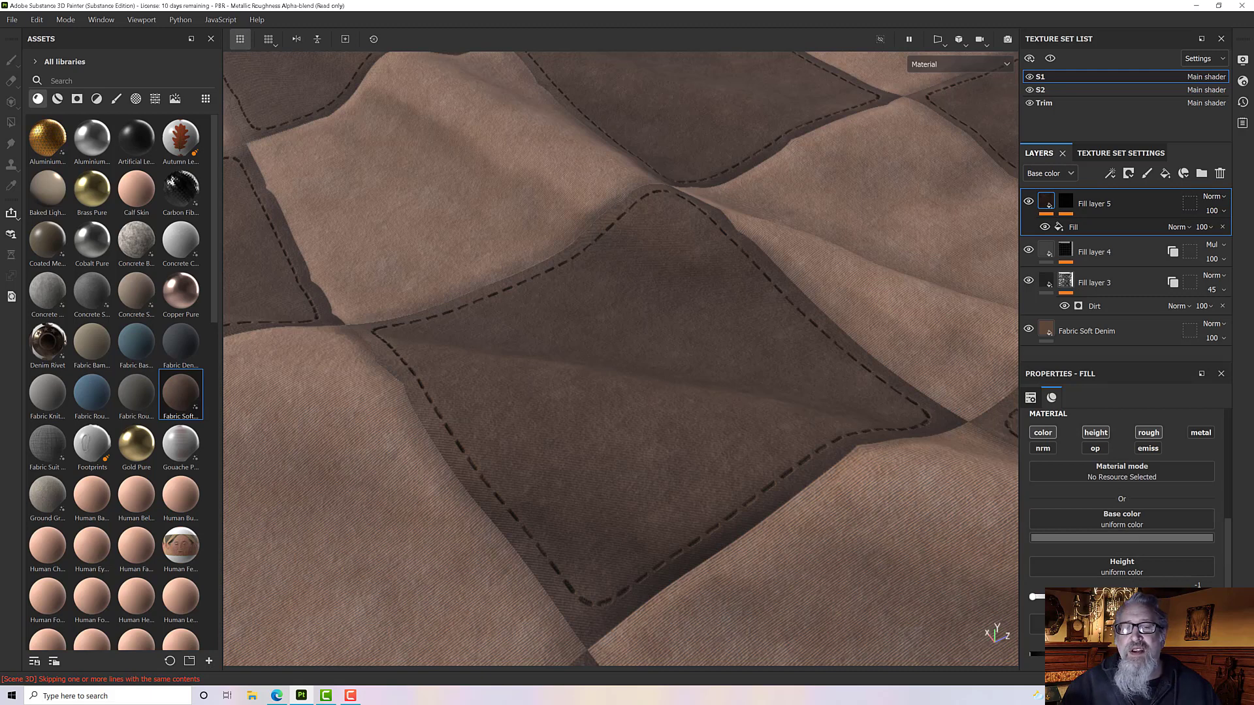
{"action": "left_click_drag", "start_coordinate": [884, 500], "coordinate": [840, 439], "text": "alt"}
{"action": "scroll", "coordinate": [834, 428], "scroll_direction": "up", "scroll_amount": 4}
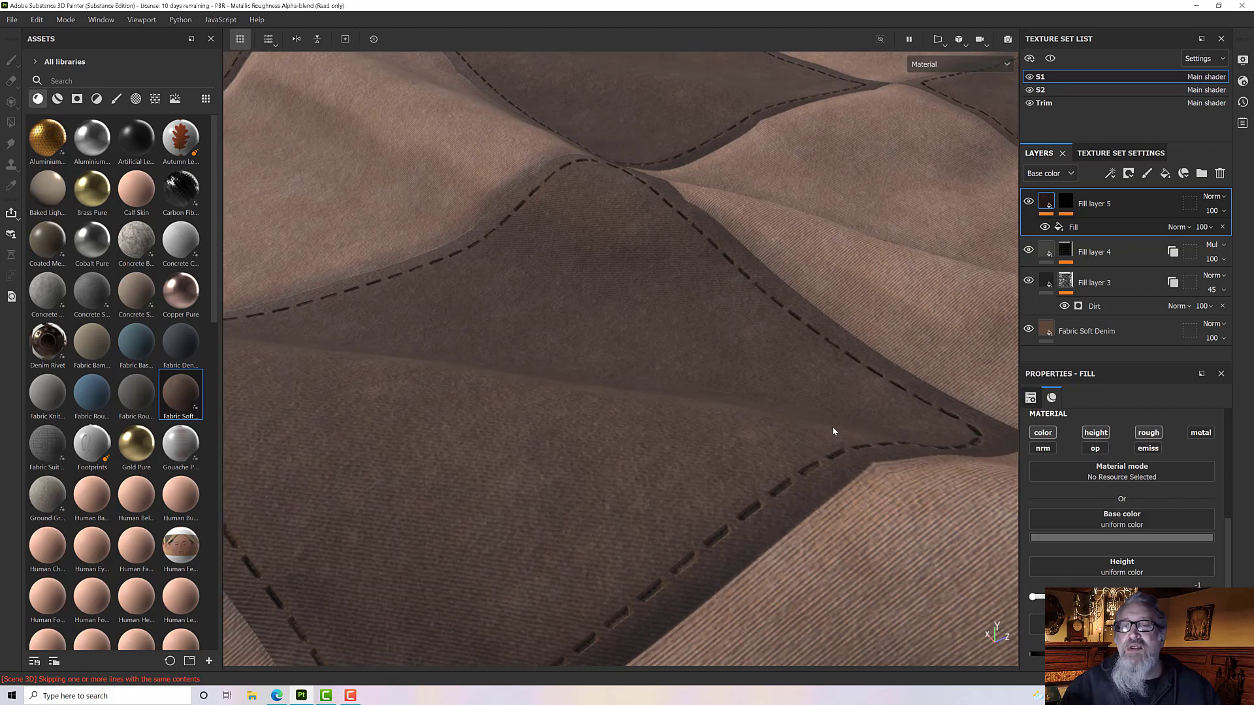
Set the Denim Color of Fill layer 5's fill effect to a light brown, 8c6d5a
{"action": "left_click", "coordinate": [1085, 226]}
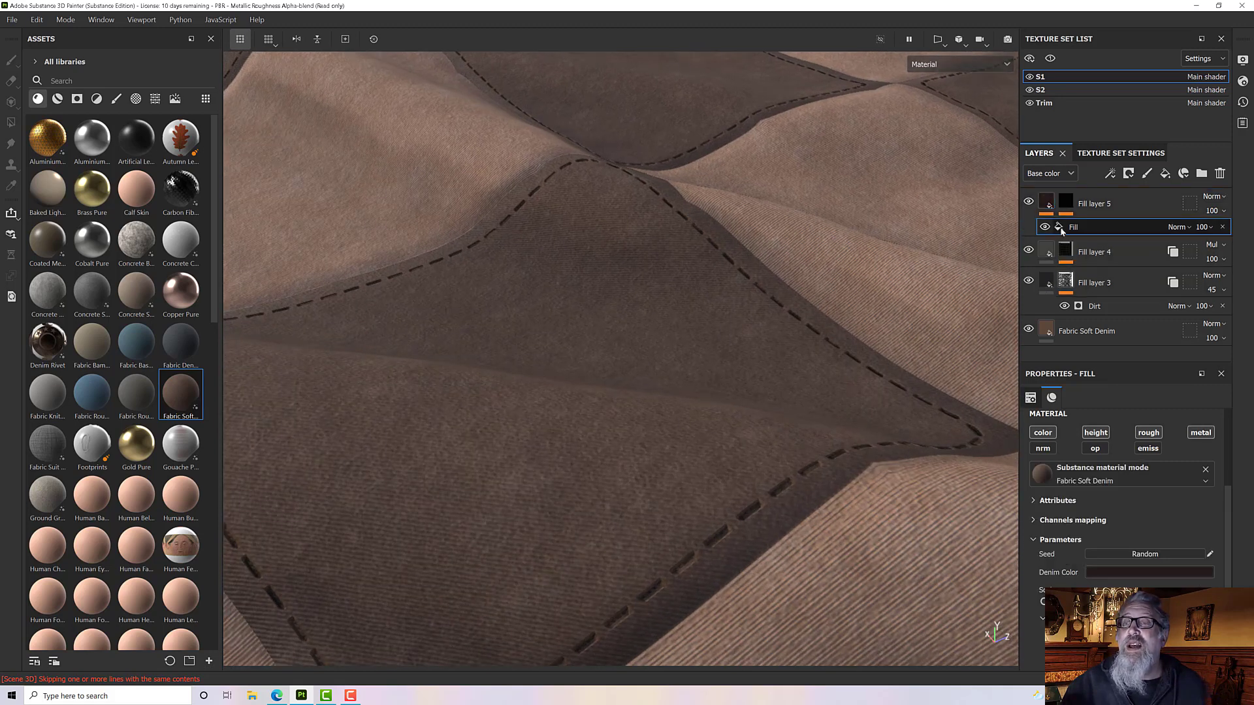
{"action": "scroll", "coordinate": [1080, 523], "scroll_direction": "down", "scroll_amount": 3}
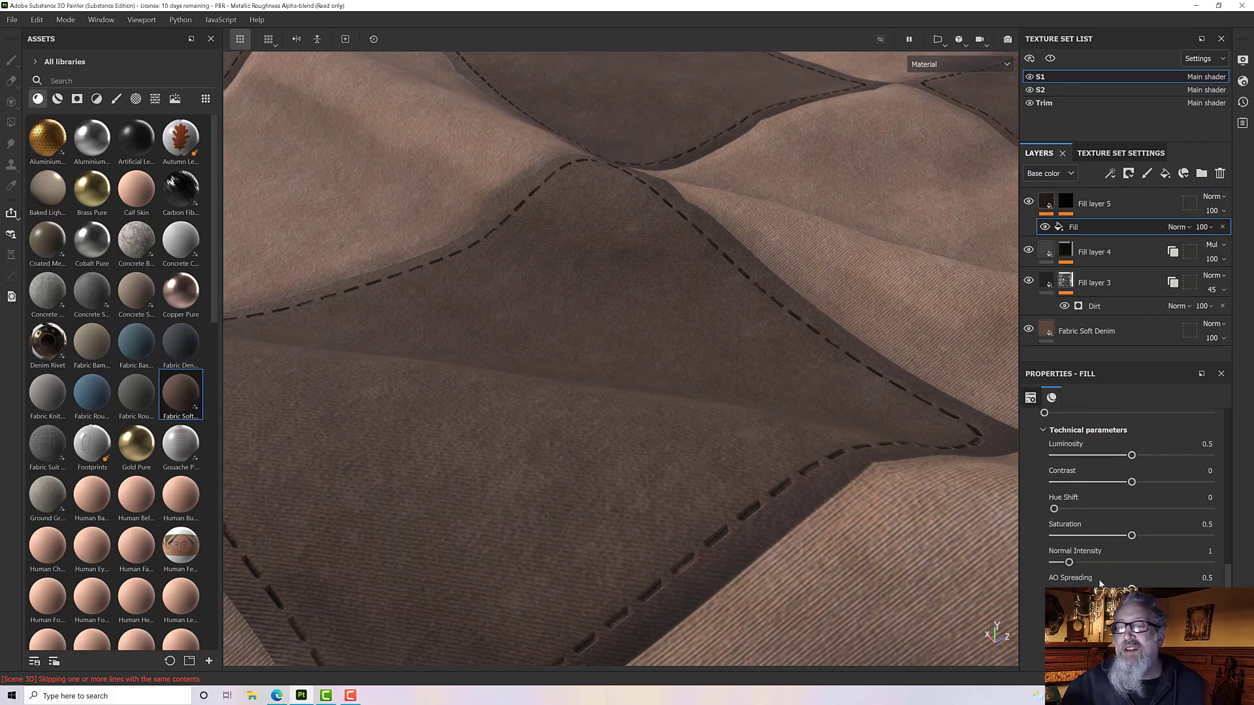
{"action": "scroll", "coordinate": [1097, 495], "scroll_direction": "up", "scroll_amount": 5}
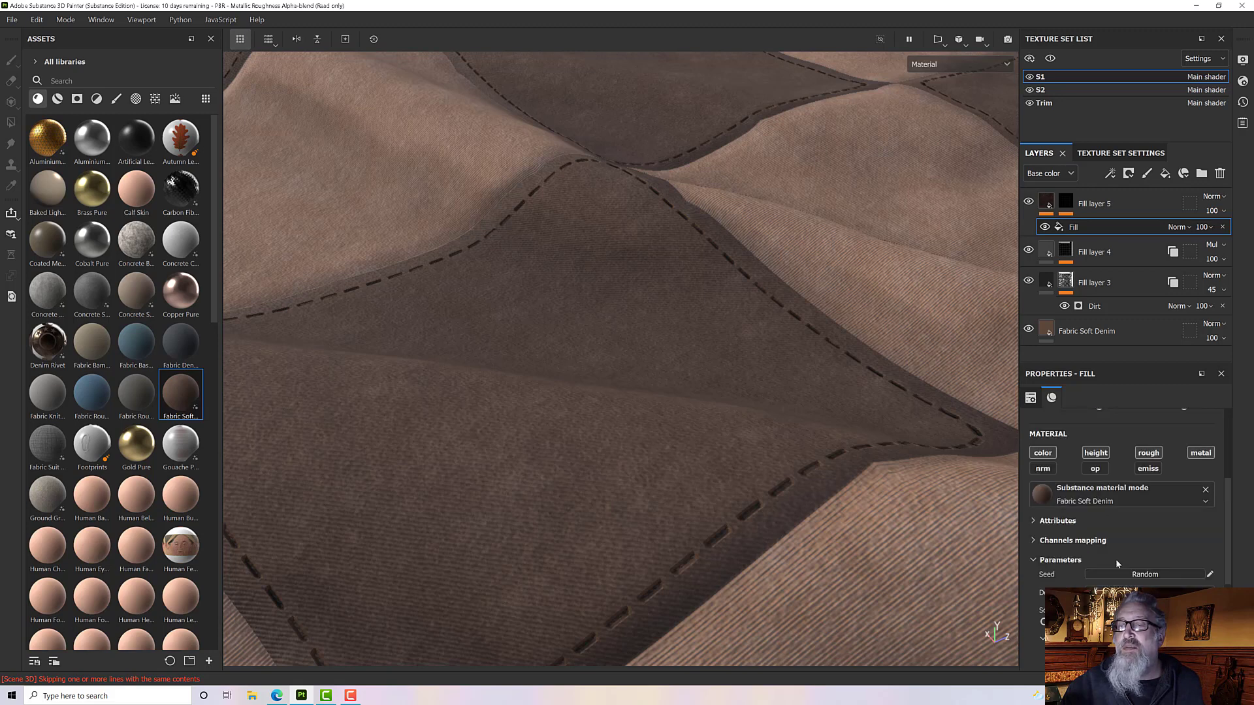
{"action": "left_click", "coordinate": [1149, 621]}
{"action": "left_click_drag", "start_coordinate": [1234, 518], "coordinate": [1236, 501]}
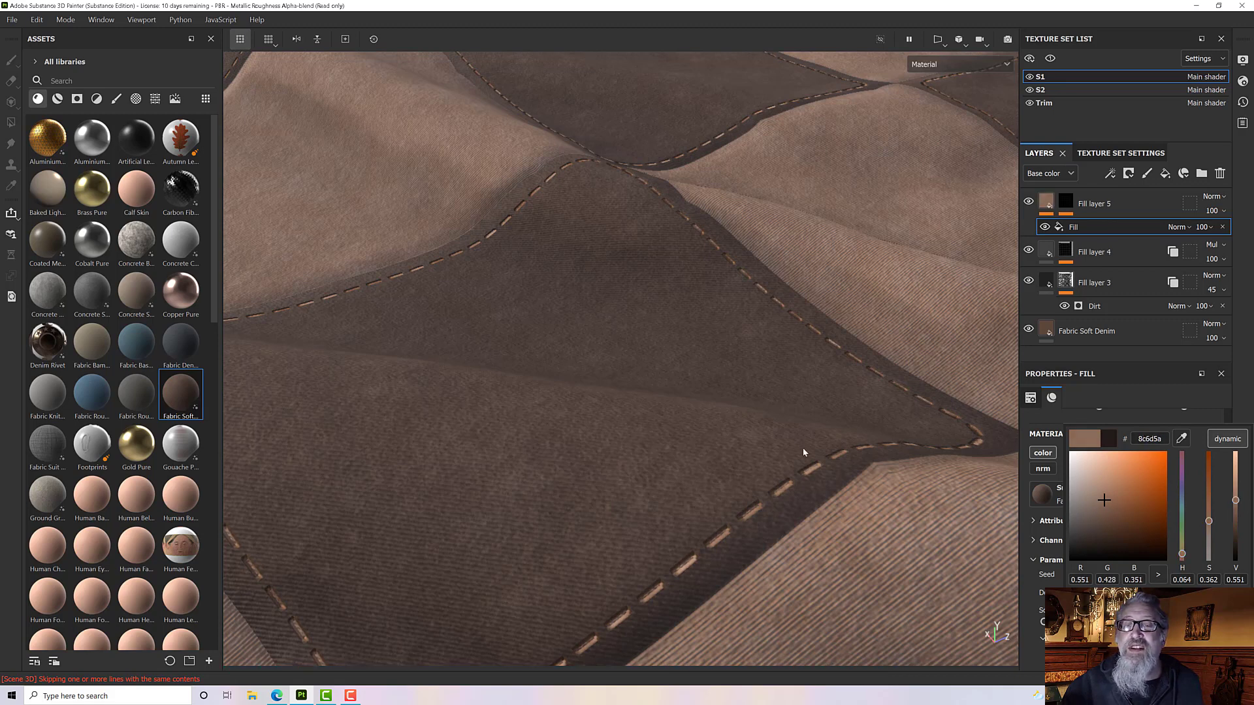
Instantiate Fill layer 5 across the S2 and Trim texture sets
{"action": "left_click", "coordinate": [803, 451]}
{"action": "scroll", "coordinate": [803, 452], "scroll_direction": "down", "scroll_amount": 5}
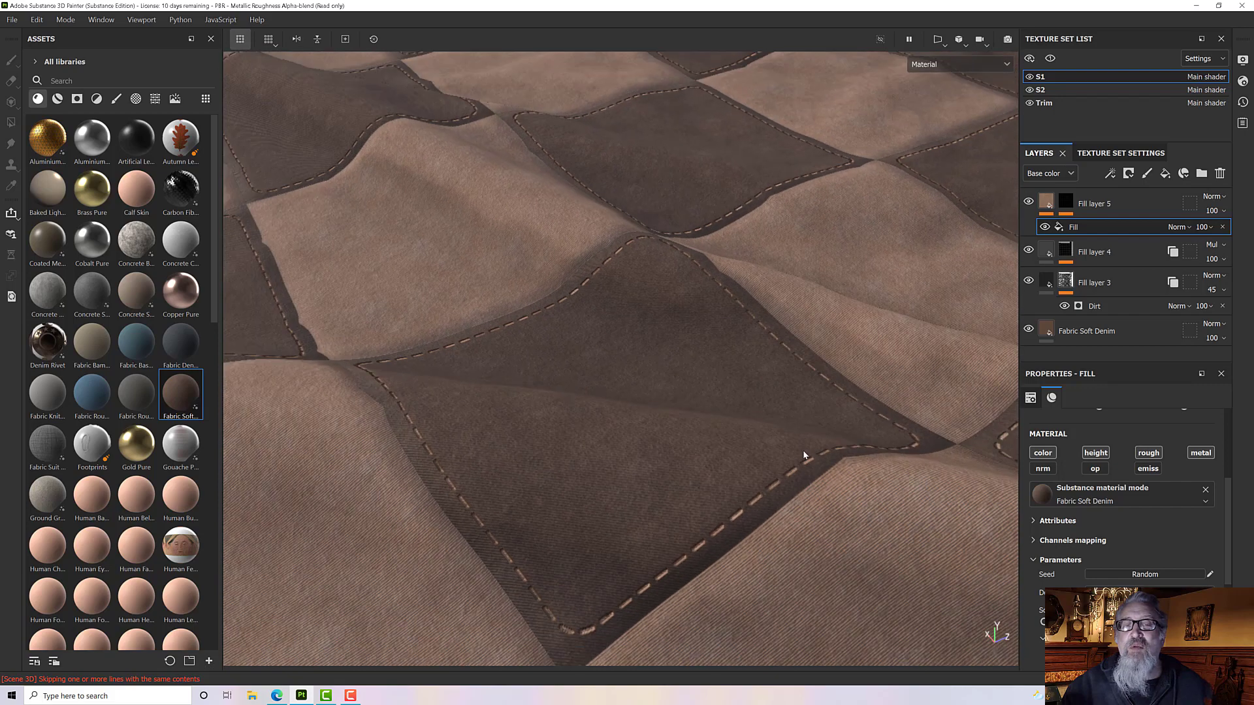
{"action": "scroll", "coordinate": [803, 456], "scroll_direction": "down", "scroll_amount": 3}
{"action": "left_click_drag", "start_coordinate": [804, 456], "coordinate": [817, 499], "text": "alt"}
{"action": "scroll", "coordinate": [817, 499], "scroll_direction": "up", "scroll_amount": 4}
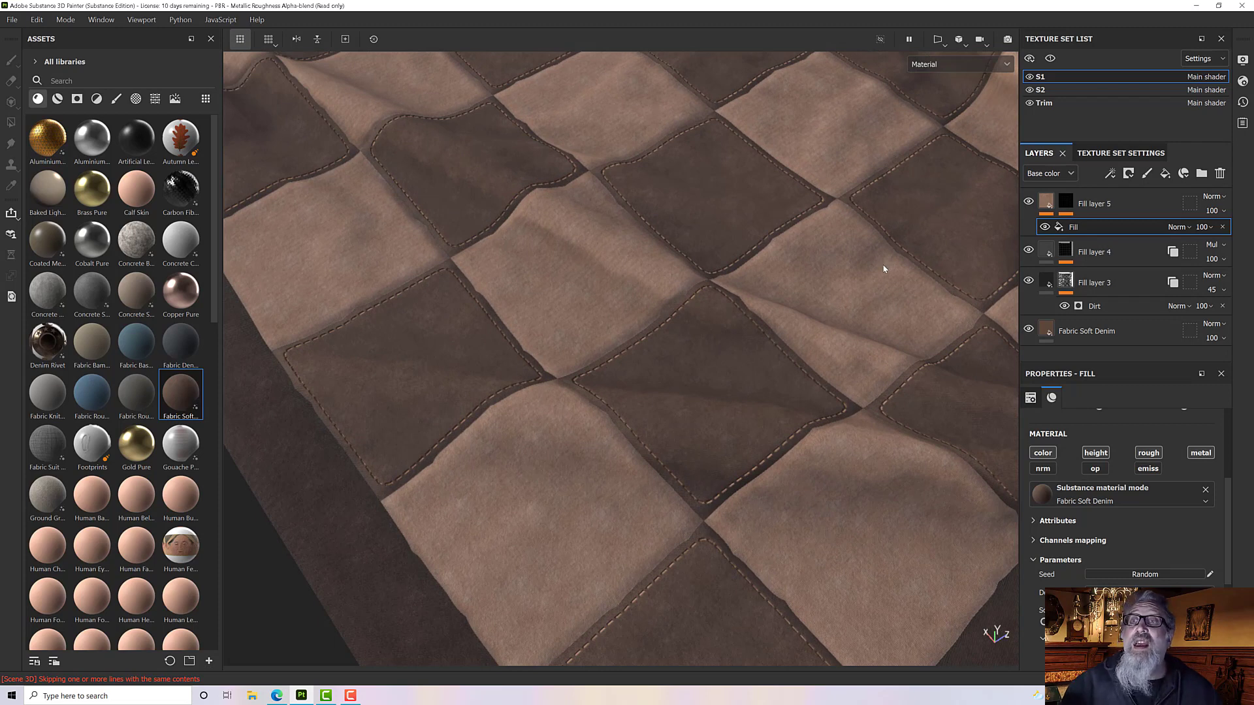
{"action": "left_click_drag", "start_coordinate": [800, 425], "coordinate": [782, 363], "text": "alt"}
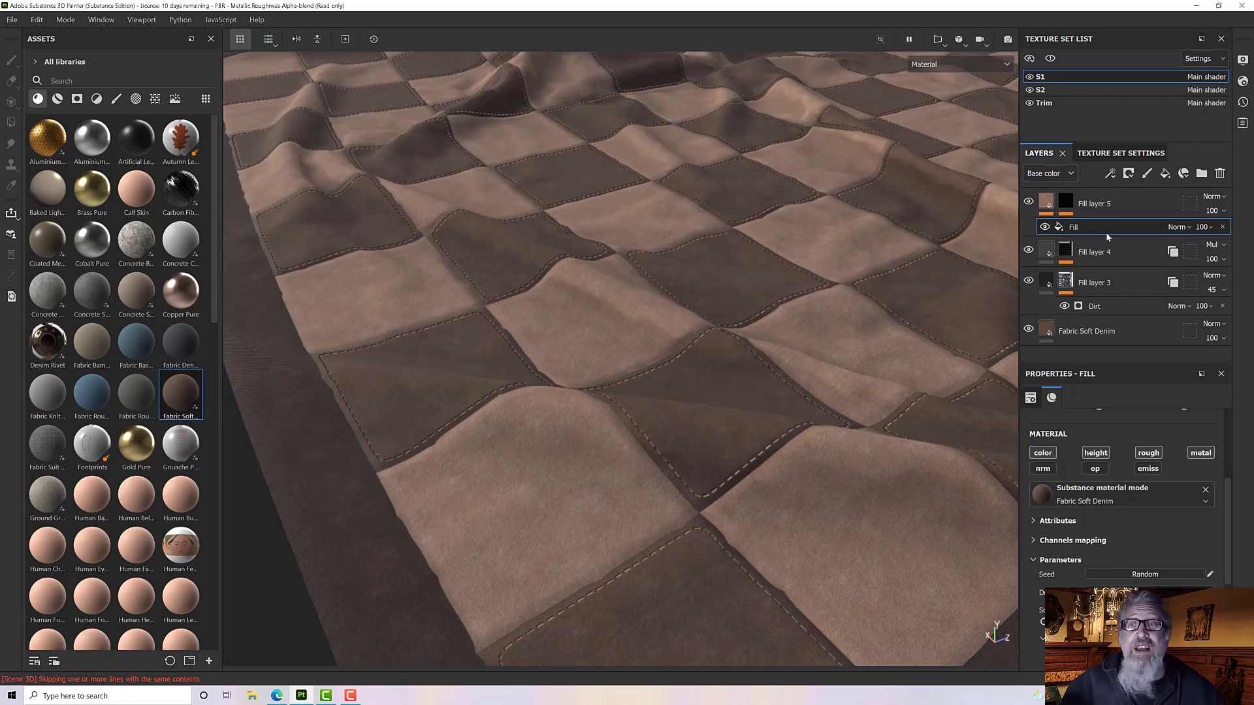
{"action": "right_click", "coordinate": [1047, 204]}
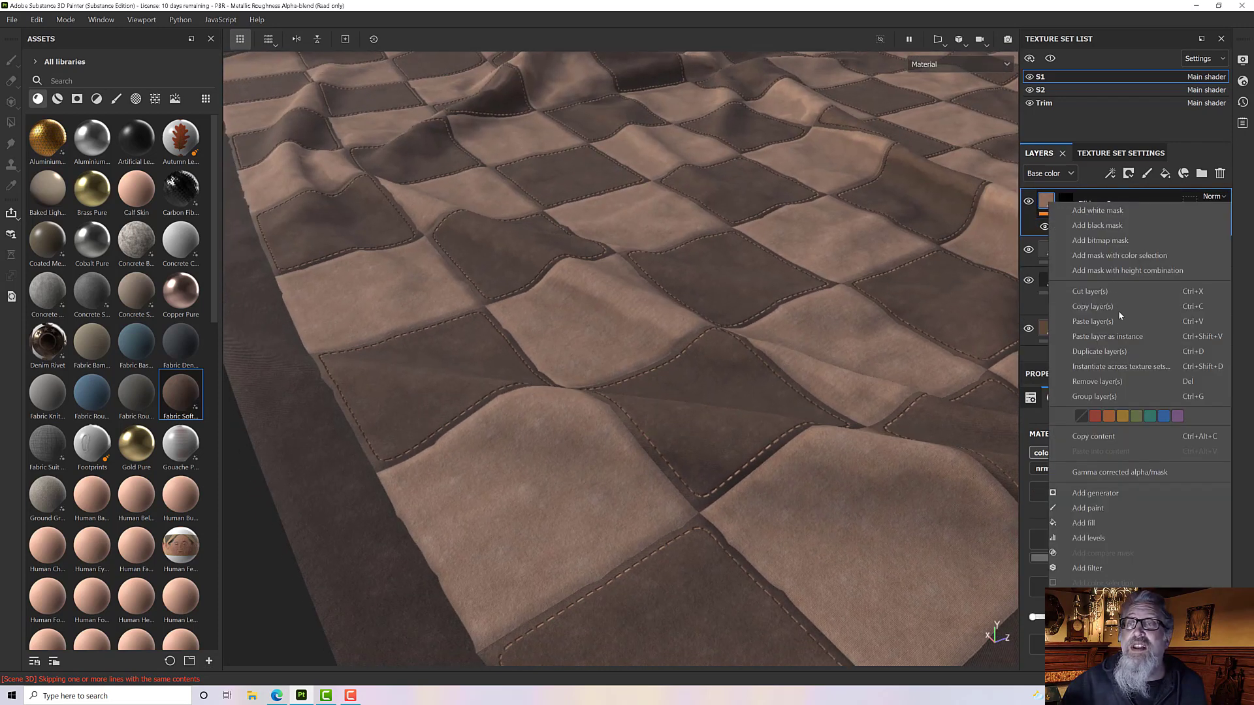
{"action": "left_click", "coordinate": [1128, 368]}
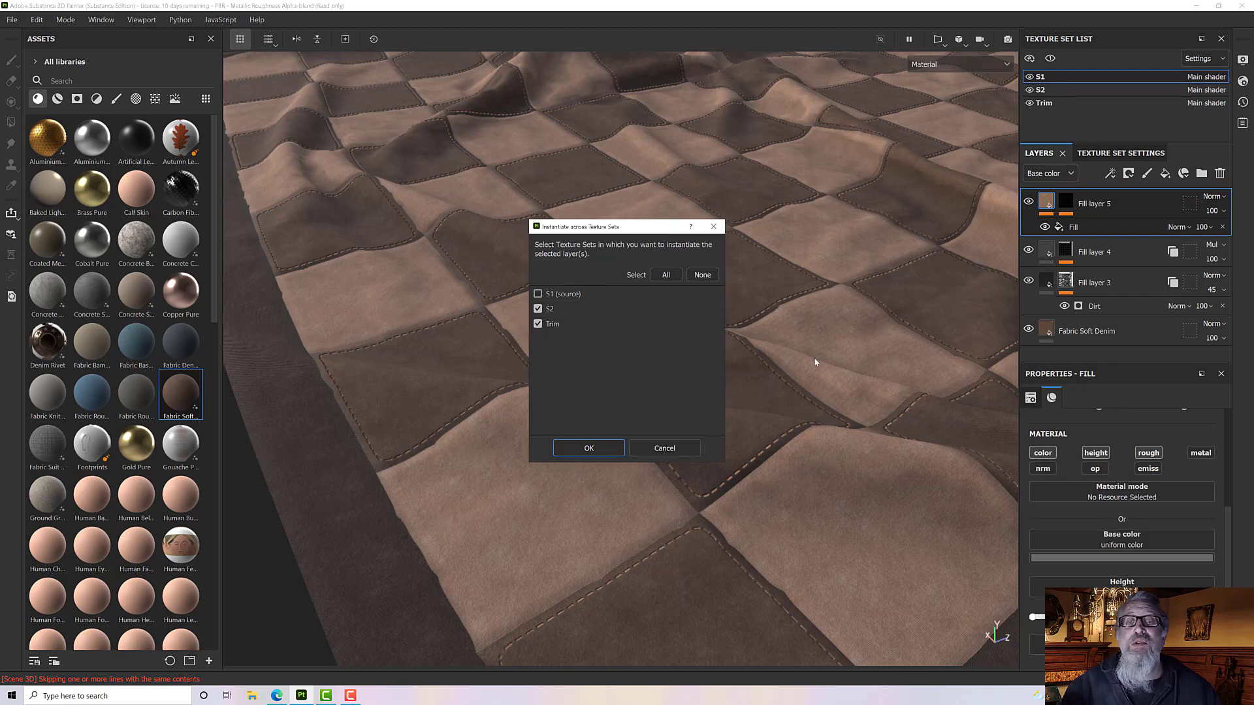
{"action": "left_click", "coordinate": [599, 451]}
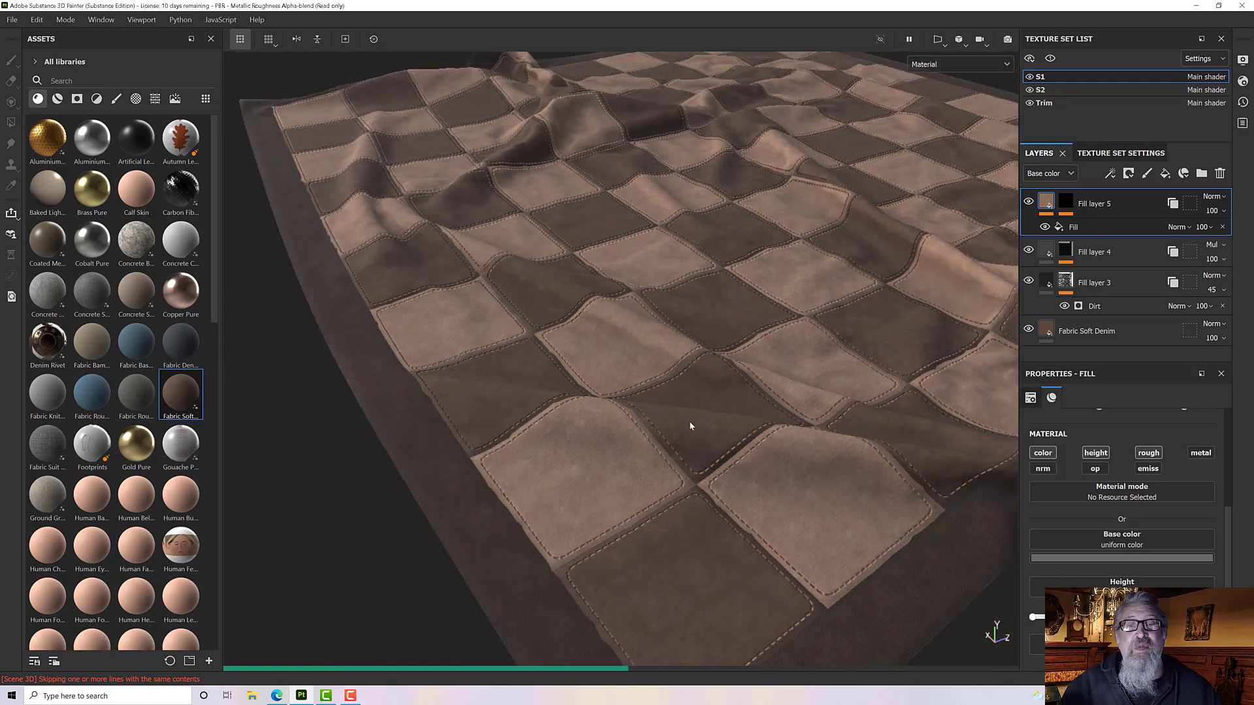
Examine the stitching on the patches and along the border trim, both up close and across the whole quilt
{"action": "scroll", "coordinate": [690, 425], "scroll_direction": "down", "scroll_amount": 8}
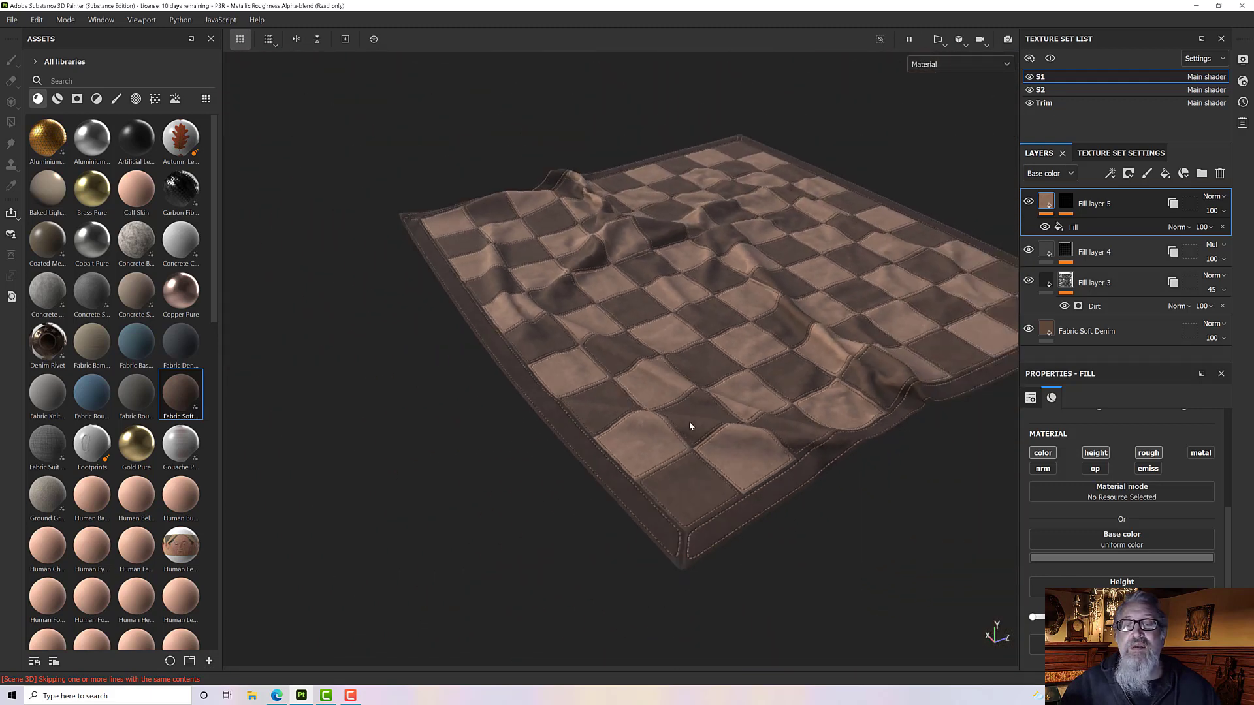
{"action": "left_click_drag", "start_coordinate": [690, 426], "coordinate": [666, 372], "text": "alt"}
{"action": "scroll", "coordinate": [697, 453], "scroll_direction": "up", "scroll_amount": 8}
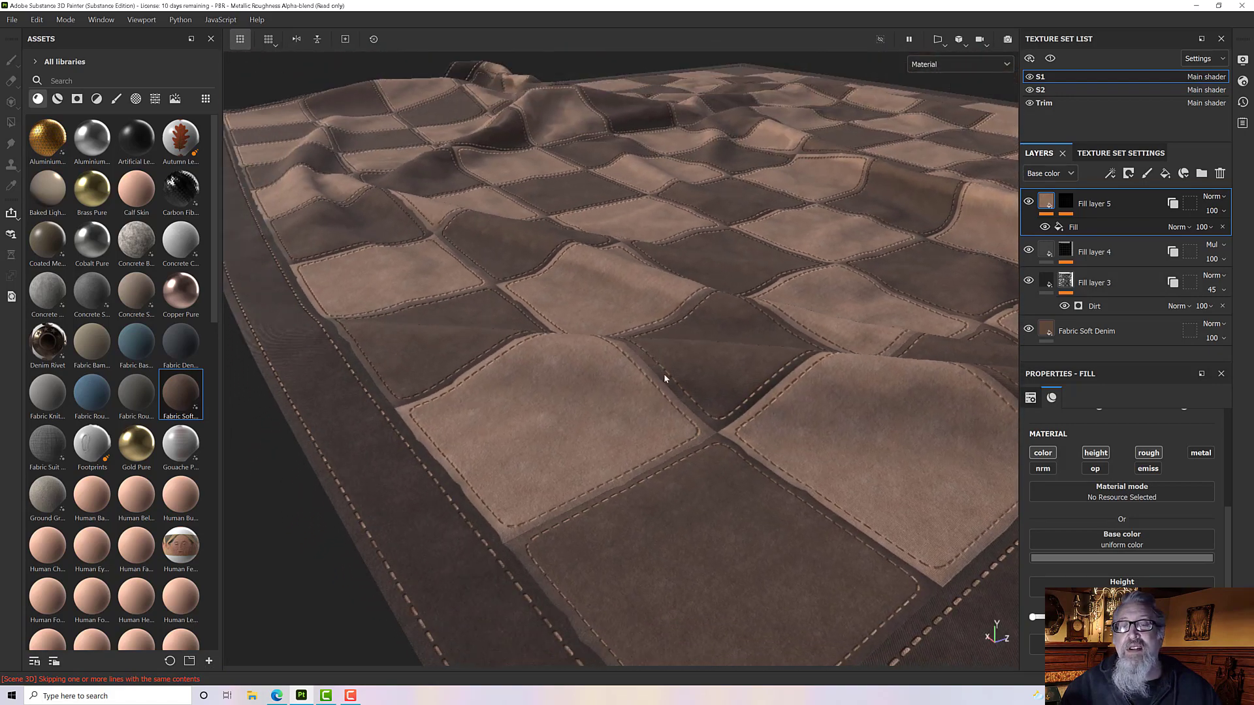
{"action": "scroll", "coordinate": [706, 416], "scroll_direction": "up", "scroll_amount": 8}
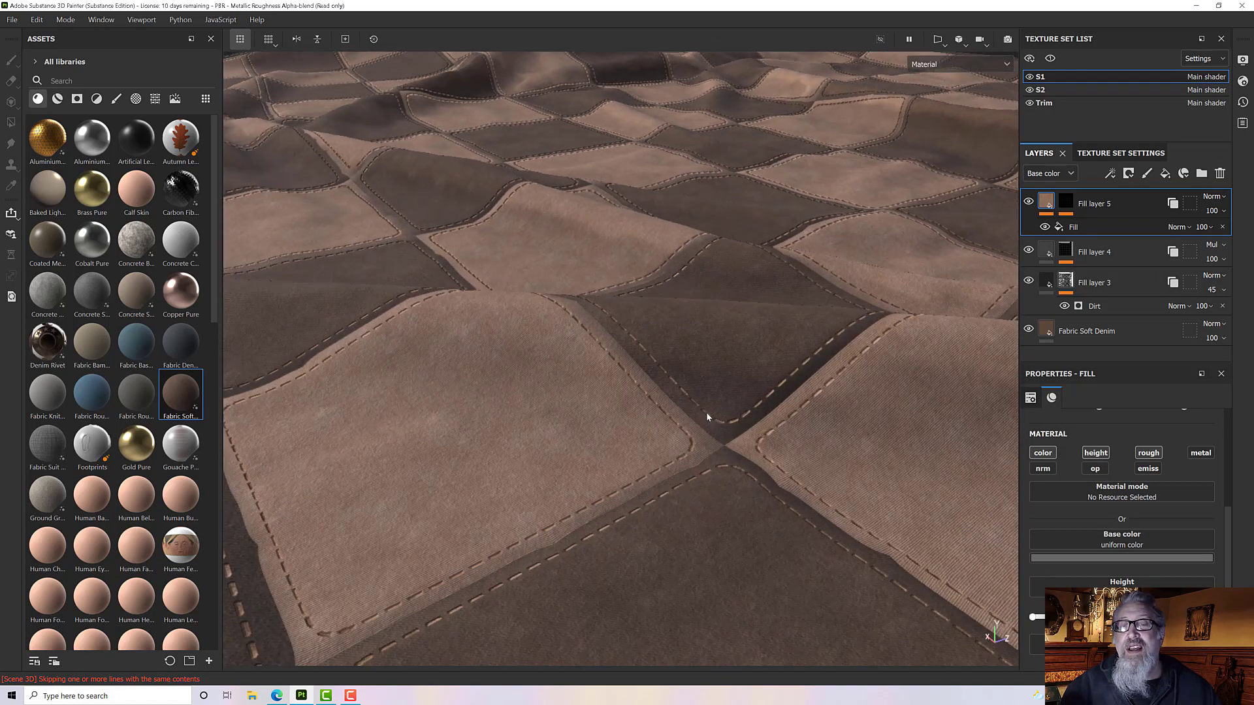
{"action": "left_click_drag", "start_coordinate": [706, 413], "coordinate": [594, 390], "text": "alt"}
{"action": "scroll", "coordinate": [593, 391], "scroll_direction": "down", "scroll_amount": 10}
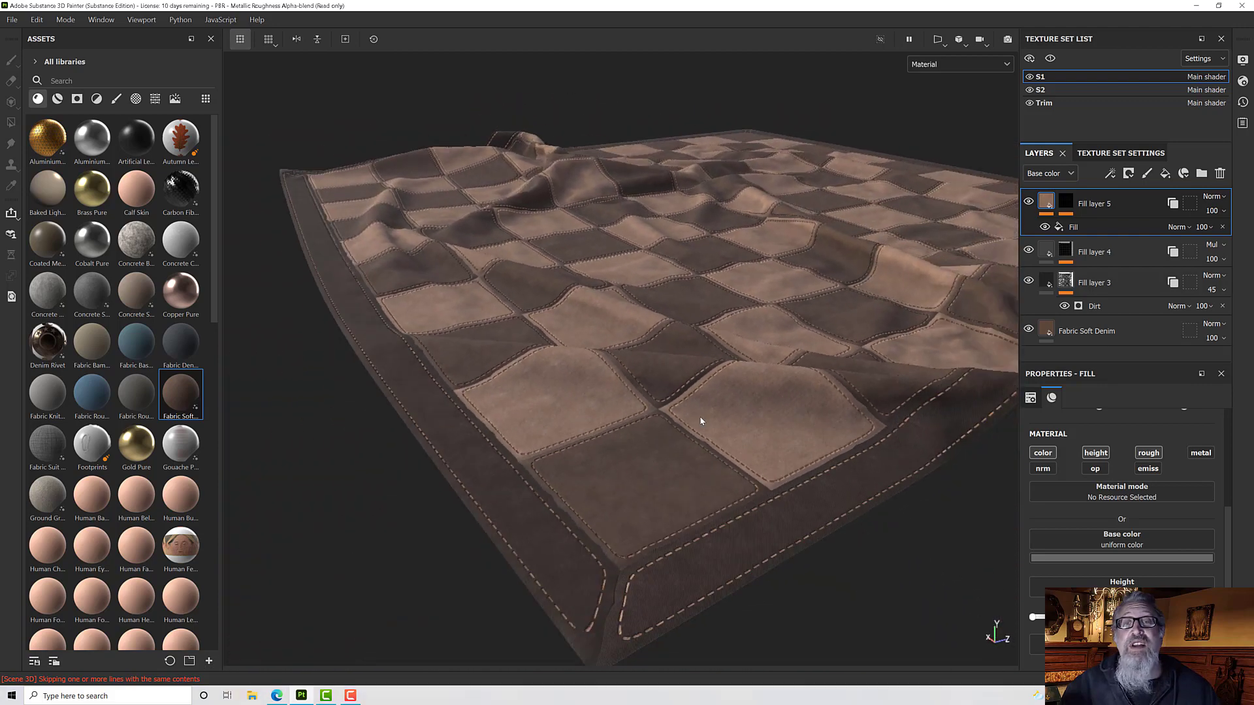
{"action": "left_click_drag", "start_coordinate": [700, 420], "coordinate": [747, 503], "text": "alt"}
{"action": "left_click_drag", "start_coordinate": [704, 446], "coordinate": [602, 304], "text": "alt"}
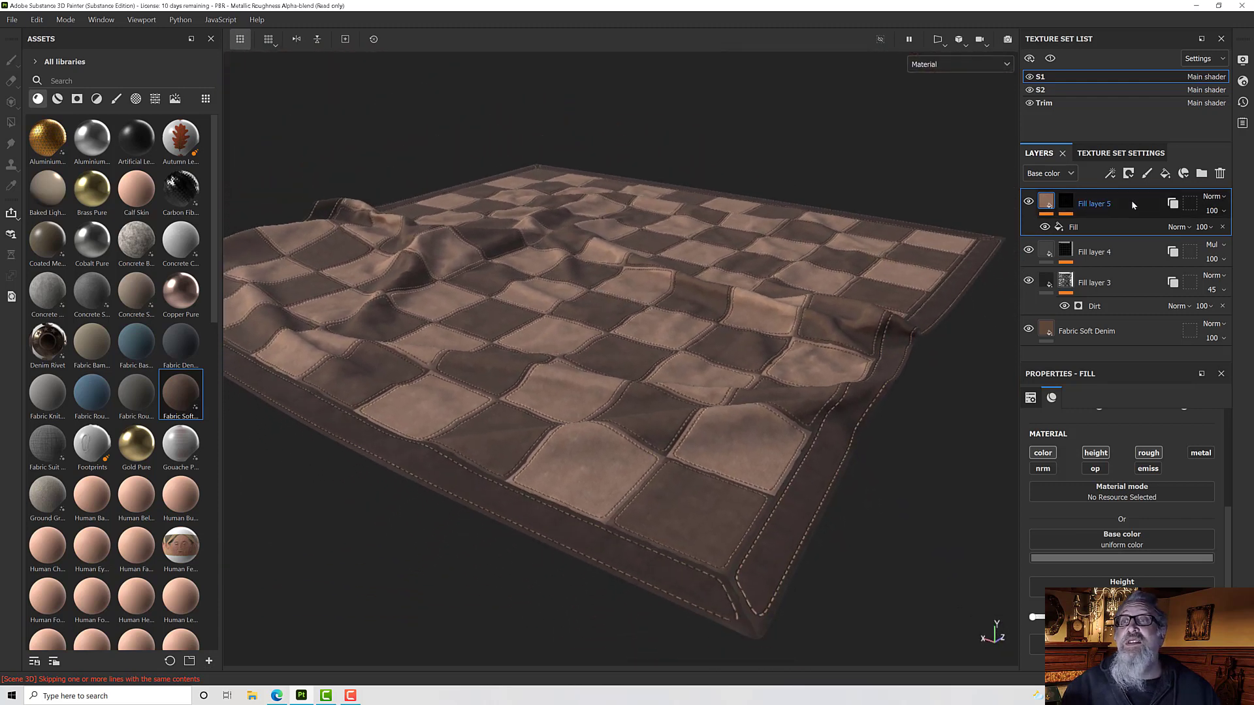
Hide Fill layers 4 and 5 and show them again to compare the quilt with and without its stitching and seam shading
{"action": "left_click", "coordinate": [1029, 251]}
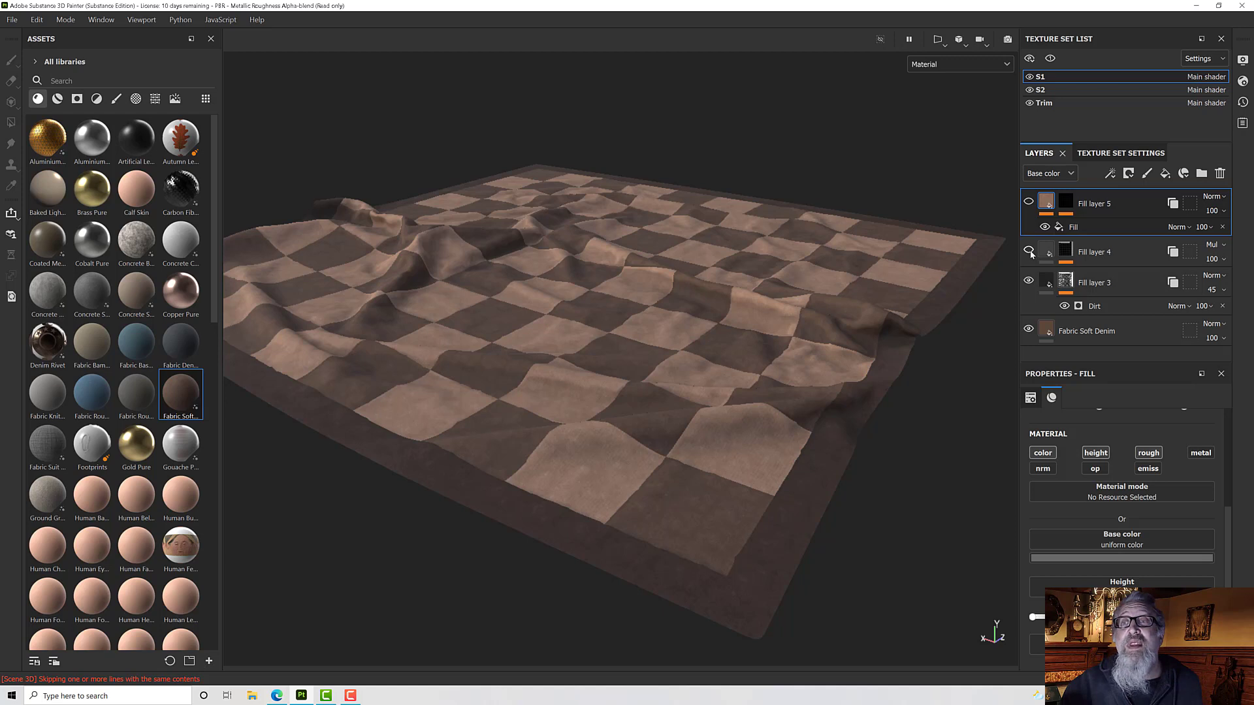
{"action": "left_click", "coordinate": [1029, 203]}
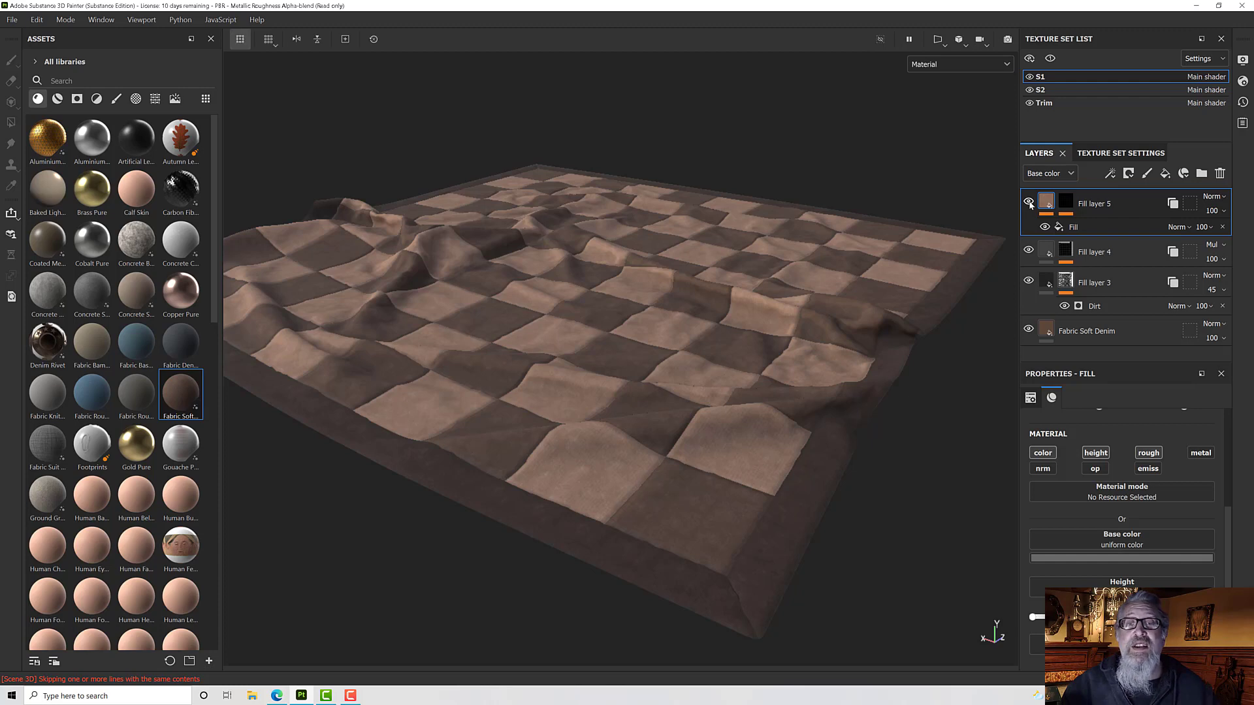
{"action": "key", "text": "f"}
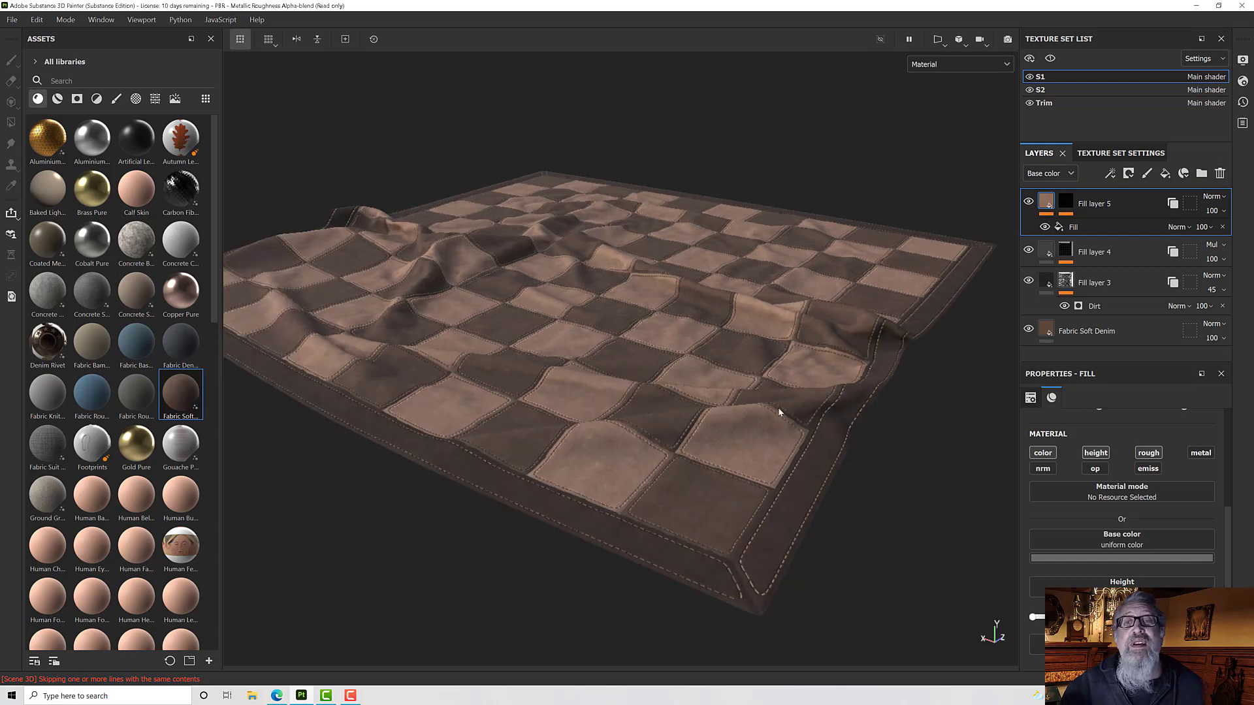
{"action": "left_click_drag", "start_coordinate": [786, 439], "coordinate": [762, 372], "text": "alt"}
{"action": "middle_click_drag", "start_coordinate": [761, 373], "coordinate": [772, 385], "text": "alt"}
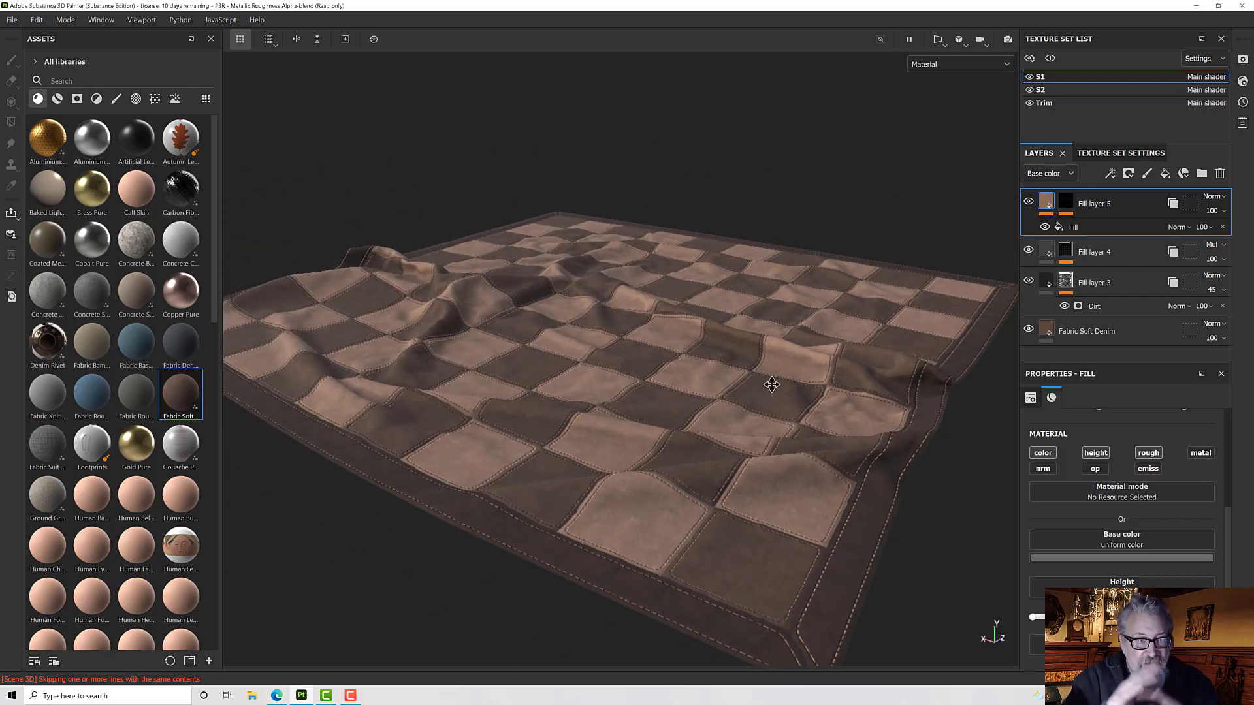